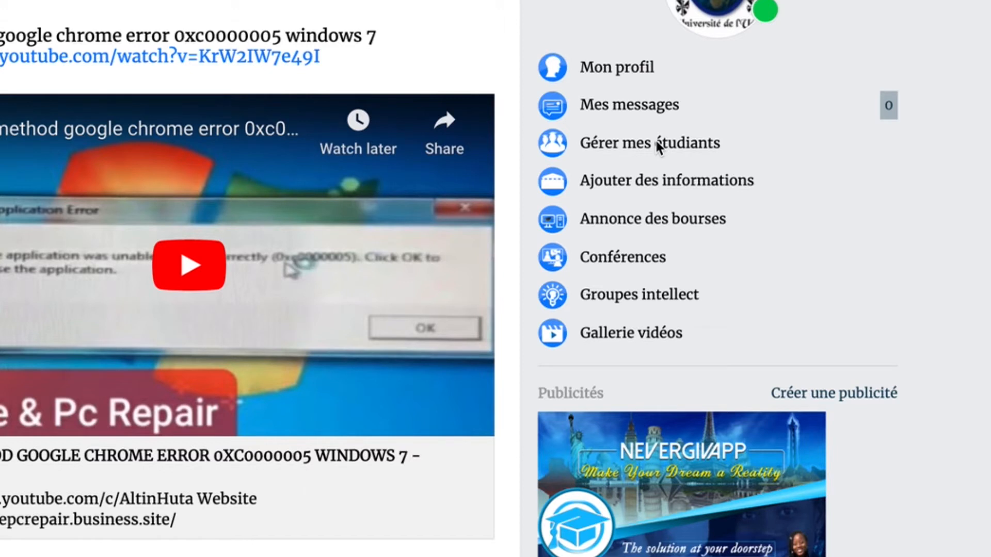
- Open the student management page and examine the process status of each applicant in the list
click(657, 146)
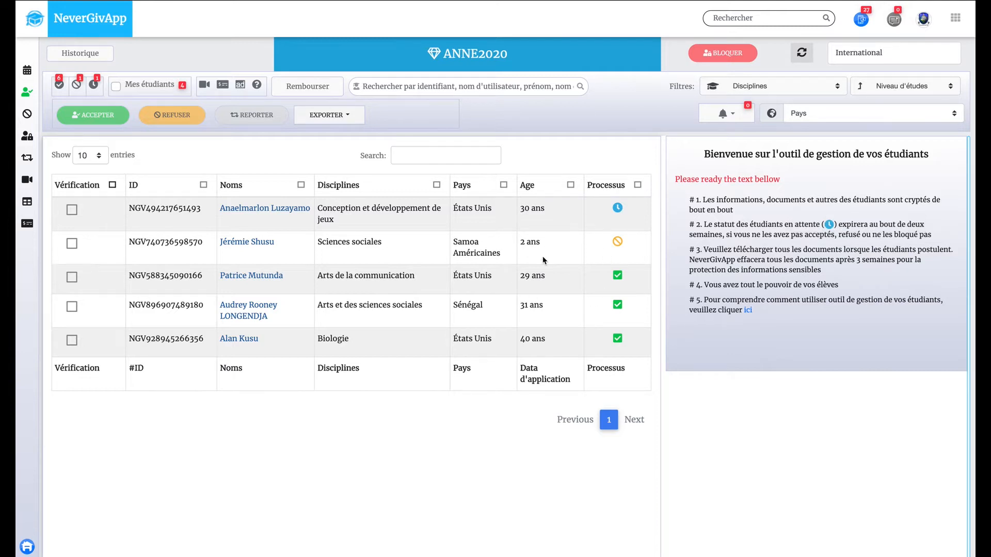
mouse_move(300, 217)
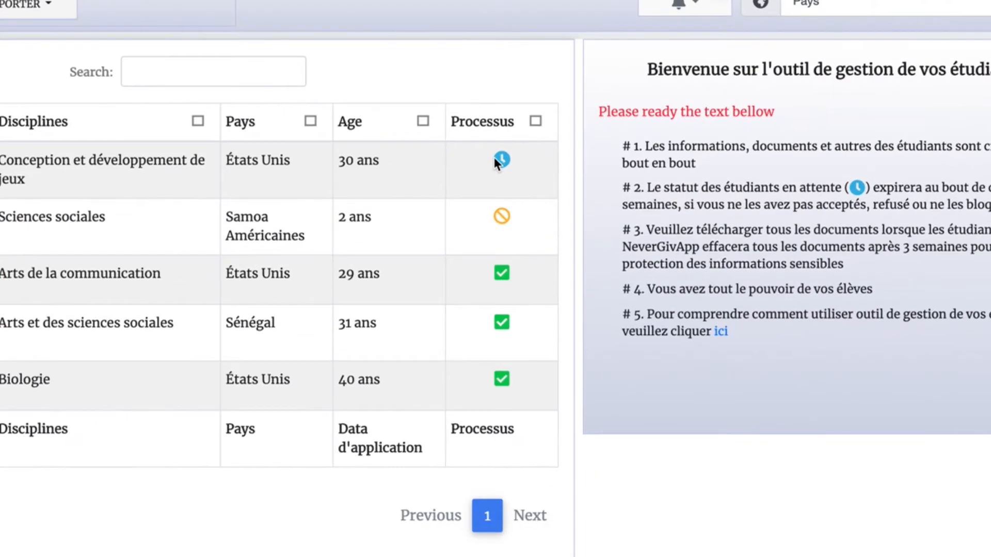
mouse_move(508, 162)
mouse_move(479, 320)
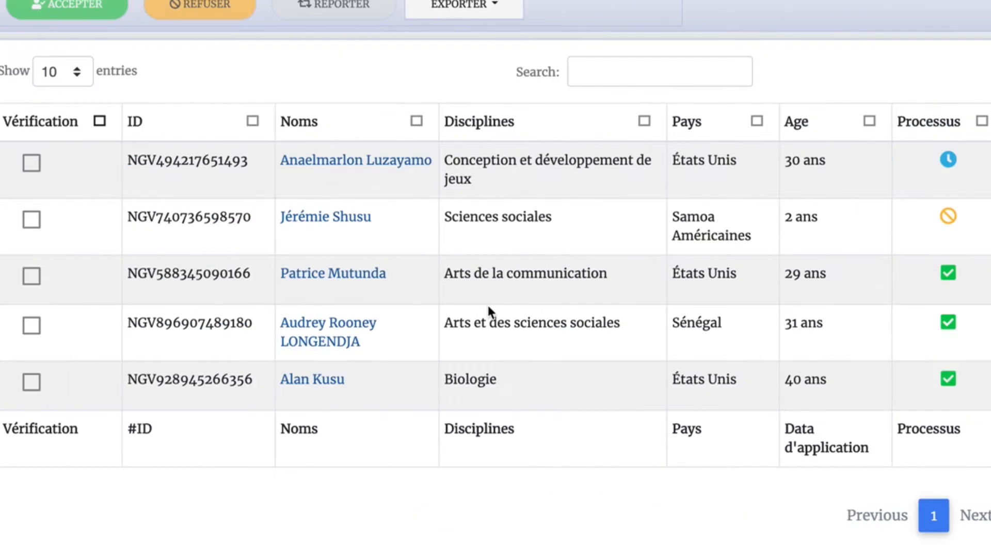
mouse_move(399, 302)
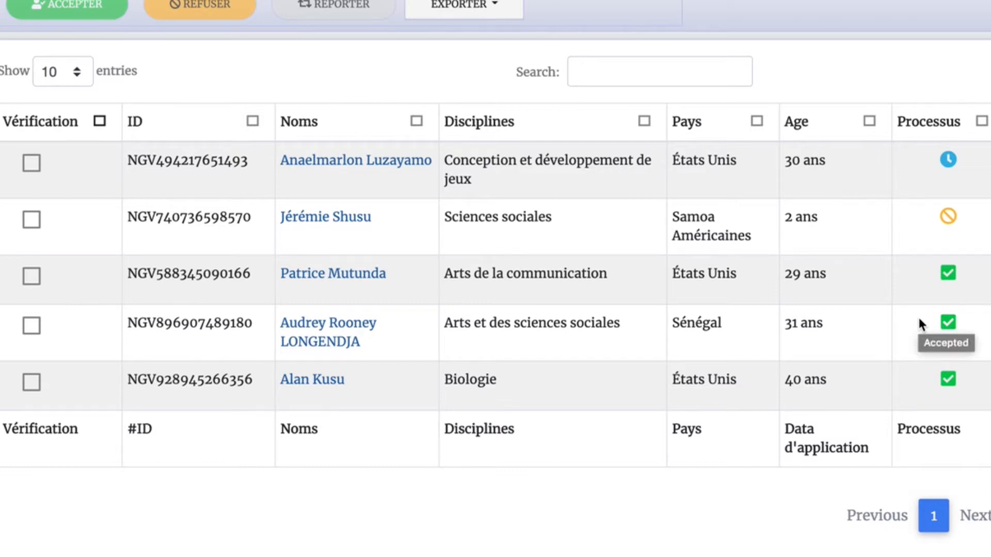
- Open the pending game design applicant's file and look through the personal information and the documents and passport section
click(393, 173)
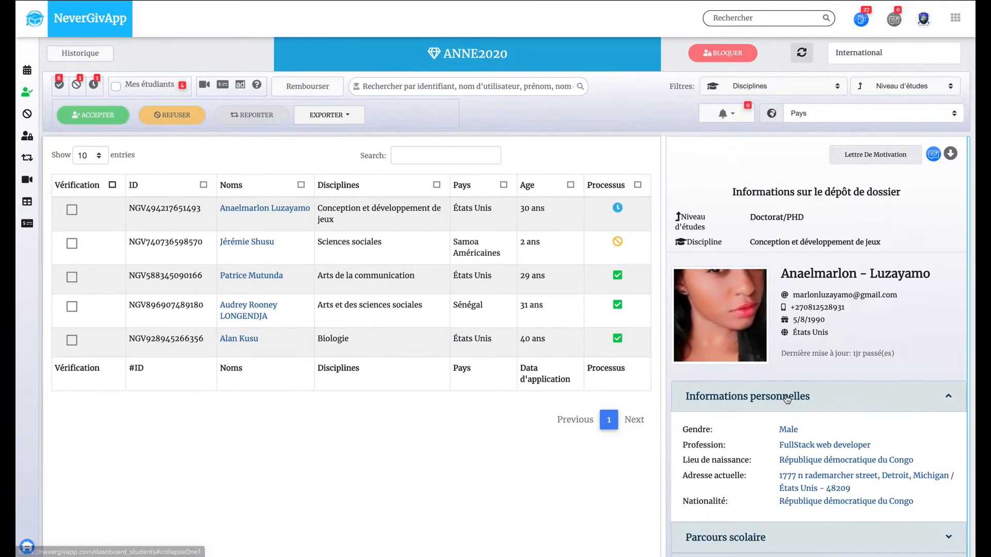
scroll(786, 398, down, 2)
click(774, 304)
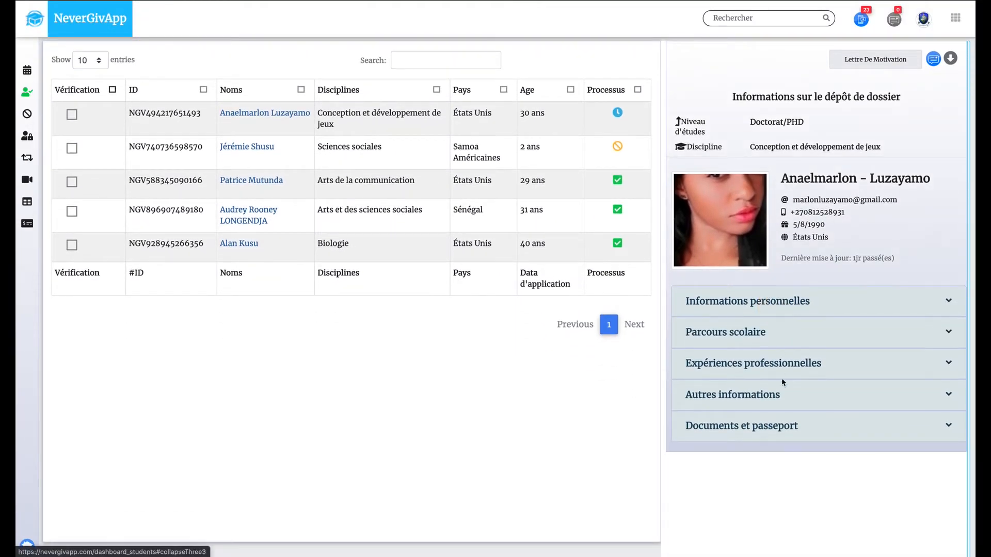
click(785, 427)
scroll(834, 511, down, 1)
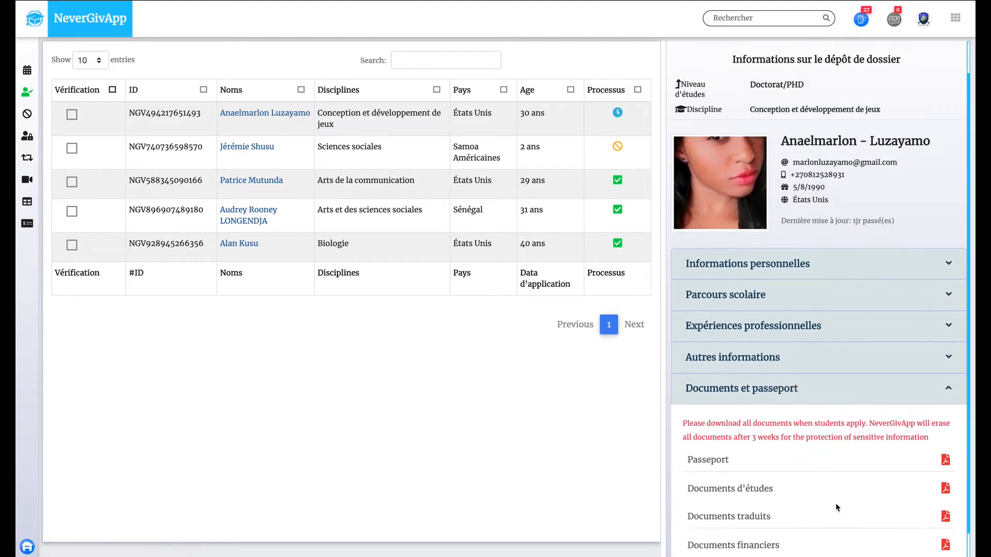
scroll(835, 503, down, 1)
scroll(835, 503, up, 5)
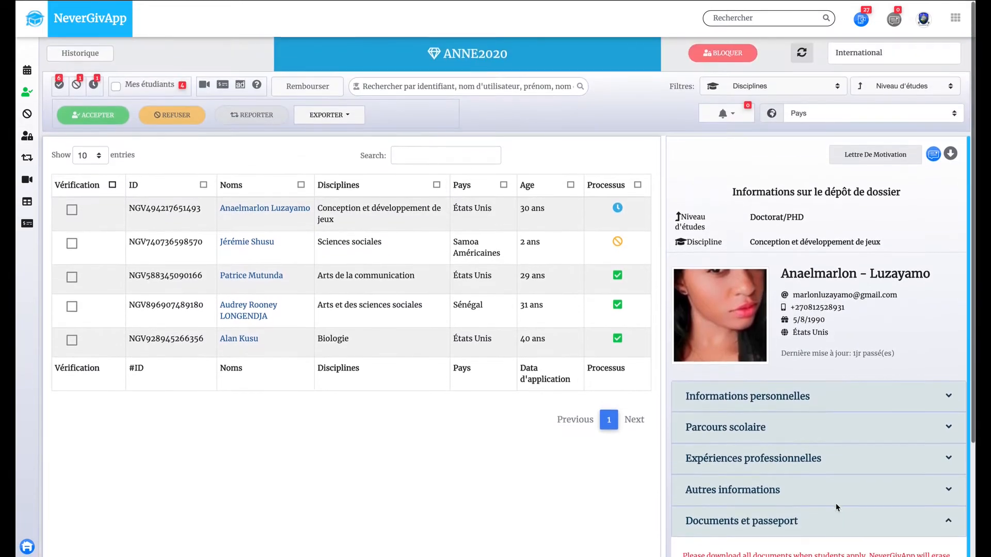
- Read the pending applicant's motivation letter, and view the contact message form without sending a message
click(875, 157)
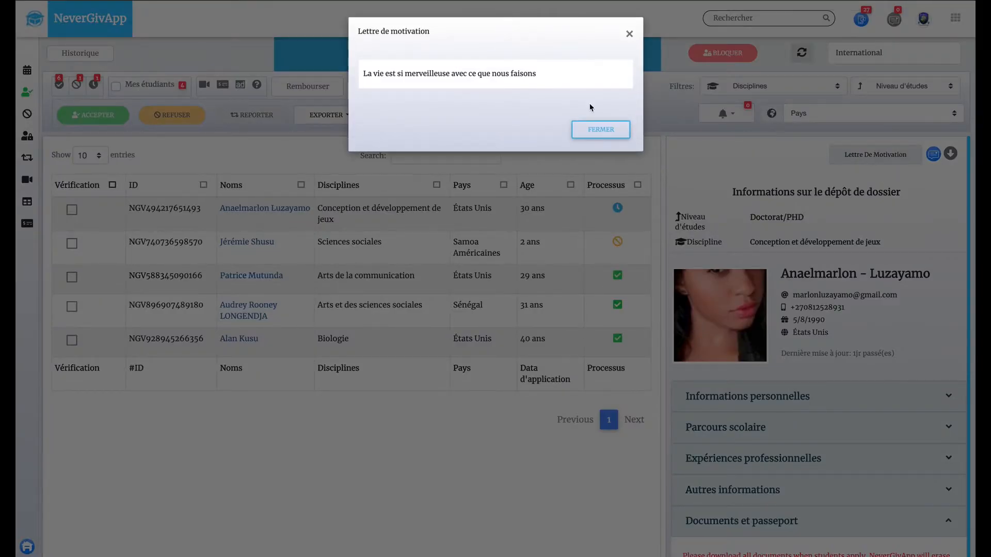
click(725, 182)
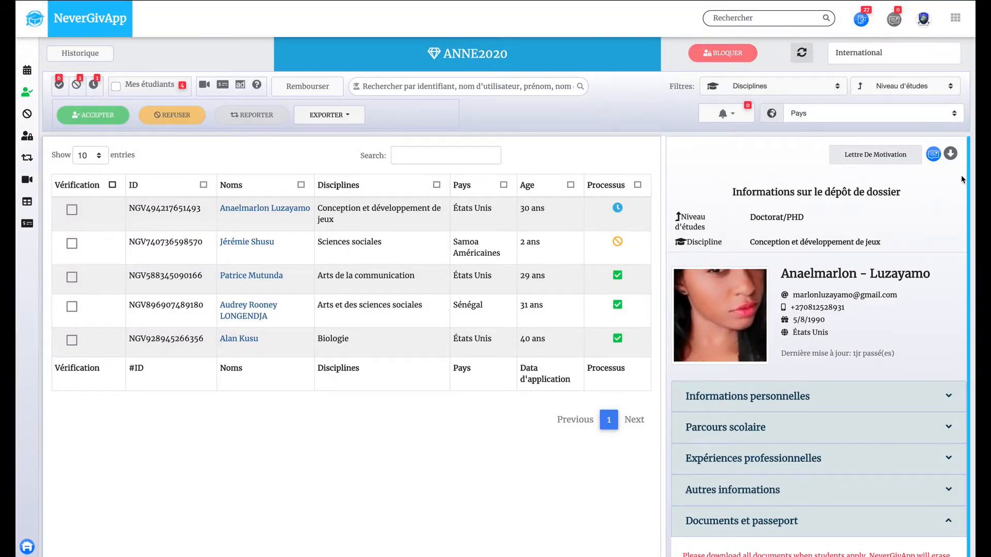
click(933, 154)
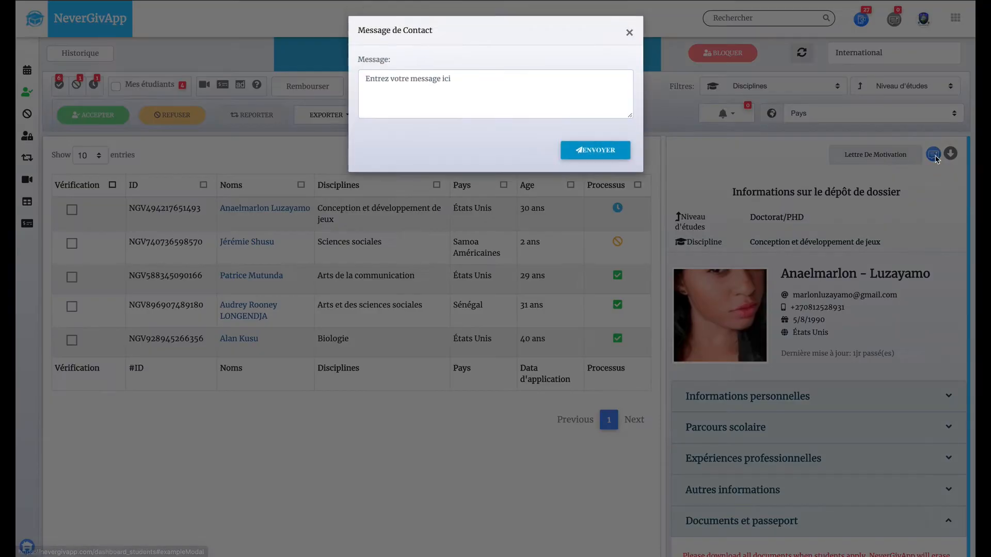
click(527, 81)
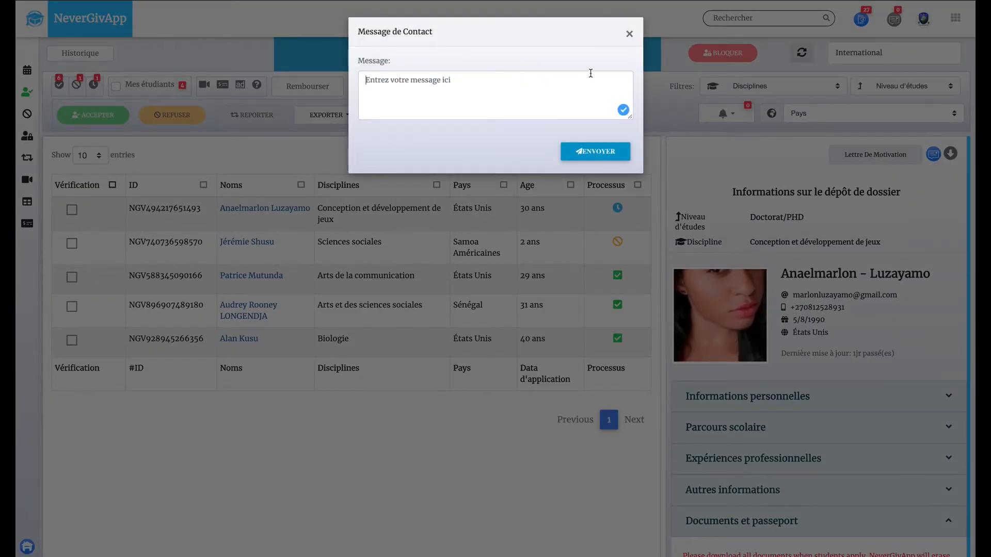
click(629, 34)
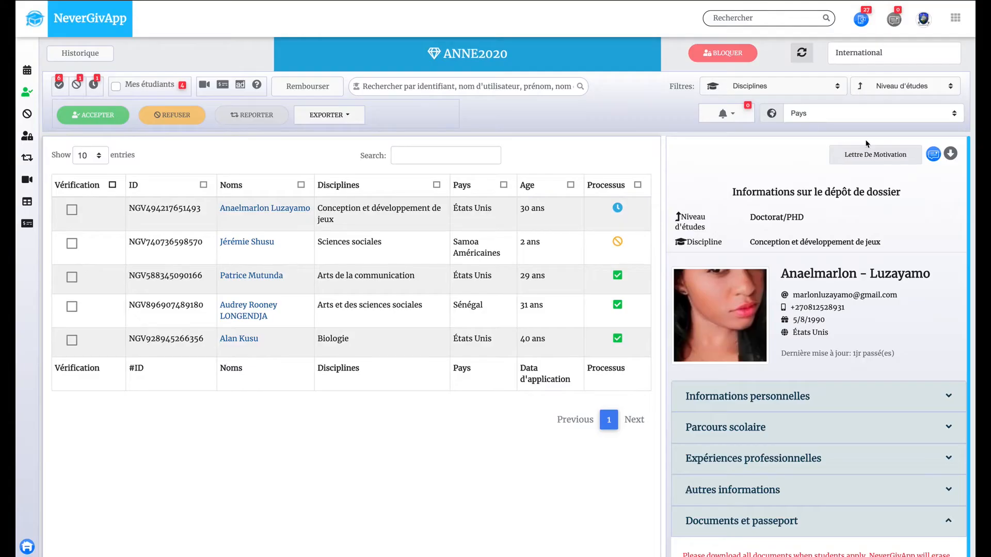
- View the CV download options for the pending applicant and review the list of submitted documents and passport
click(950, 154)
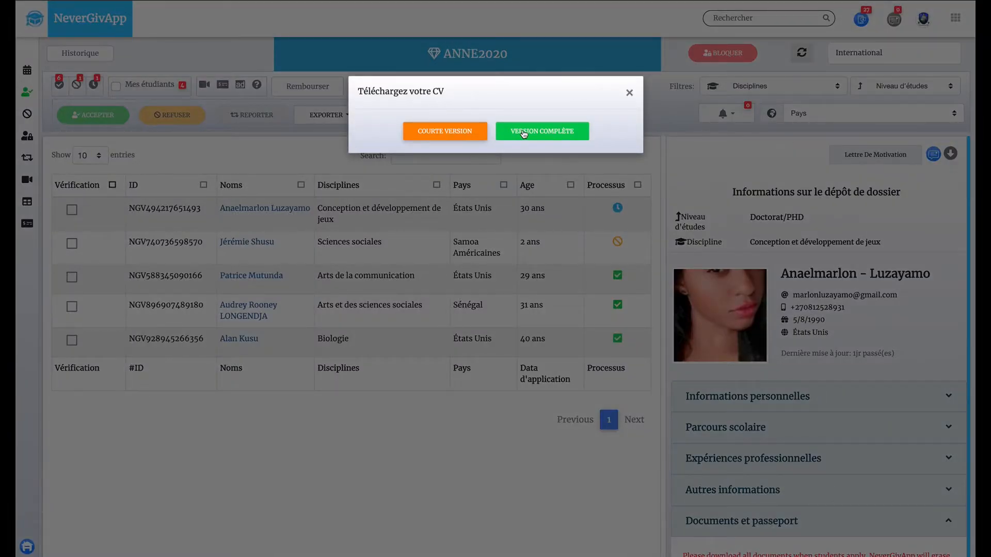
click(629, 93)
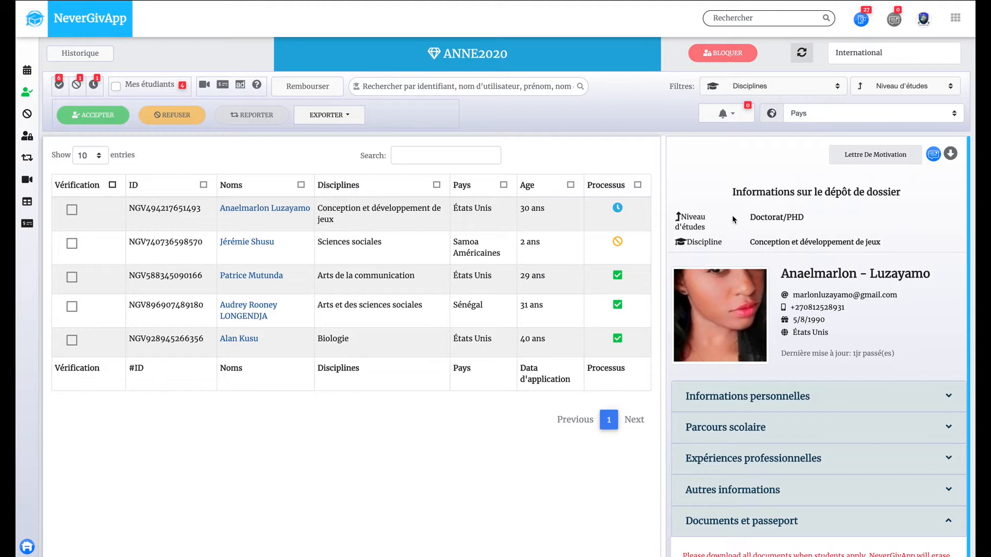
scroll(733, 220, down, 2)
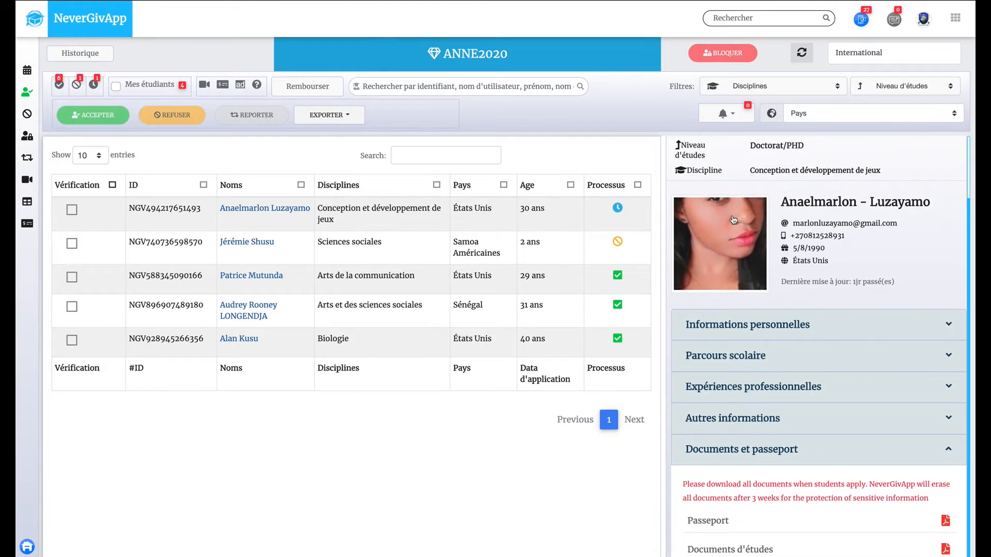
scroll(801, 363, down, 4)
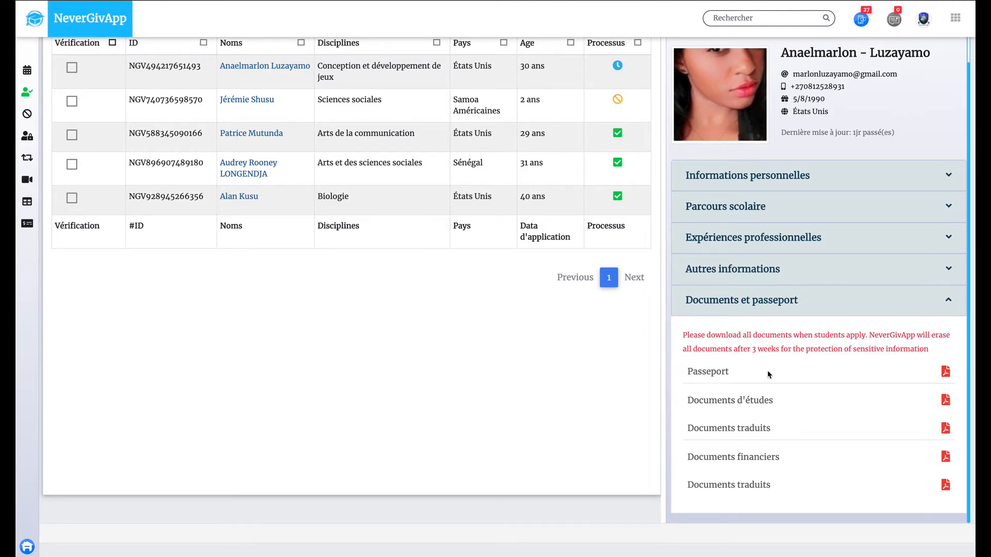
click(762, 305)
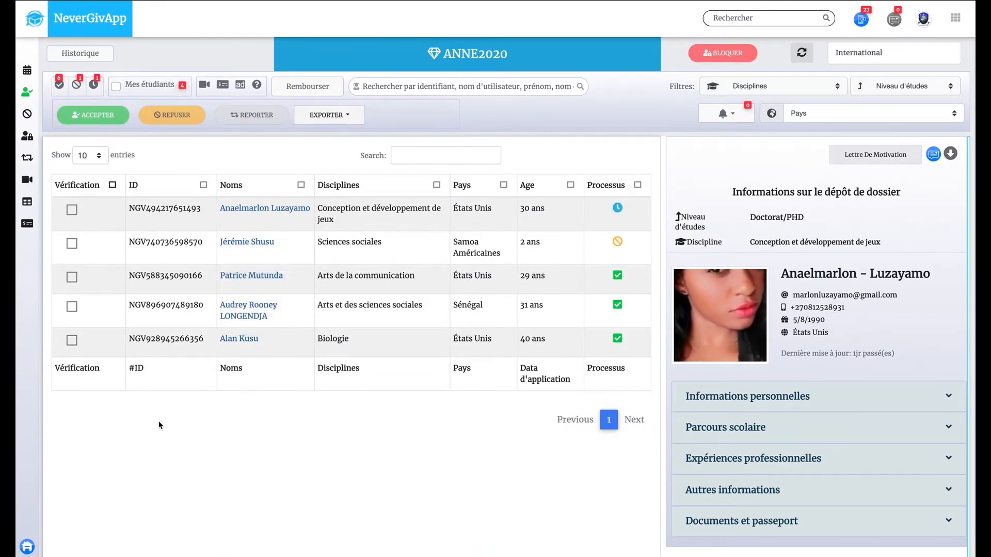
- Block the pending game design applicant, and unblock the same applicant from the list of blocked students
click(72, 211)
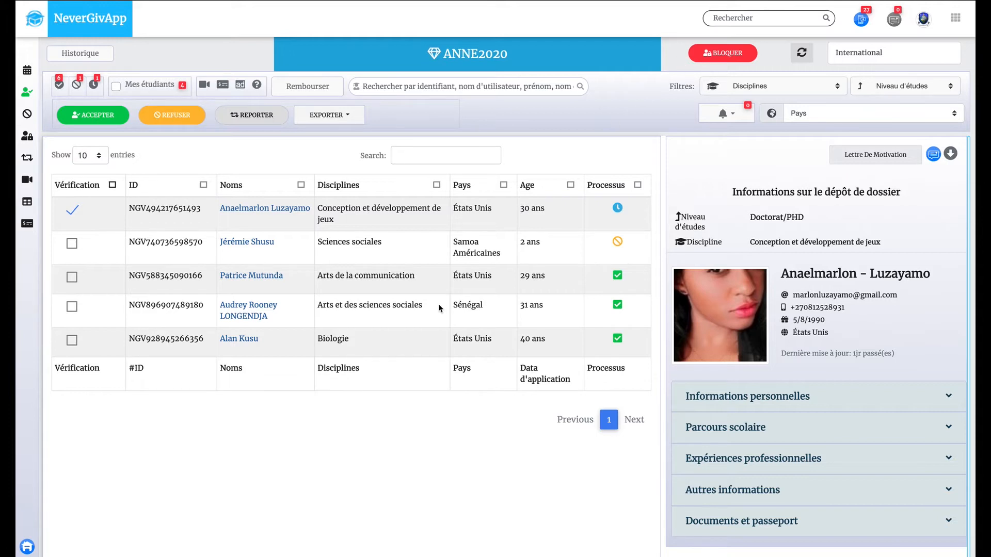
click(710, 54)
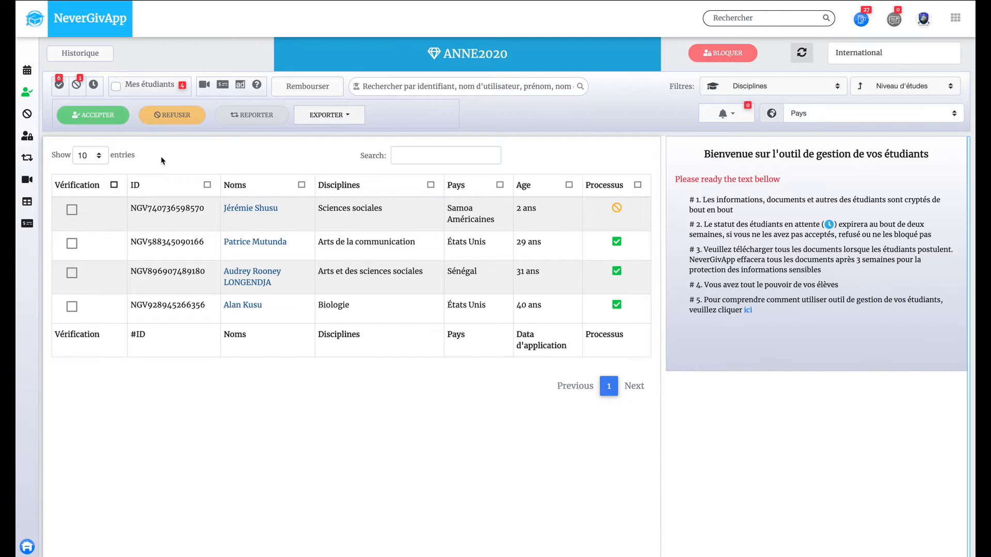
click(28, 138)
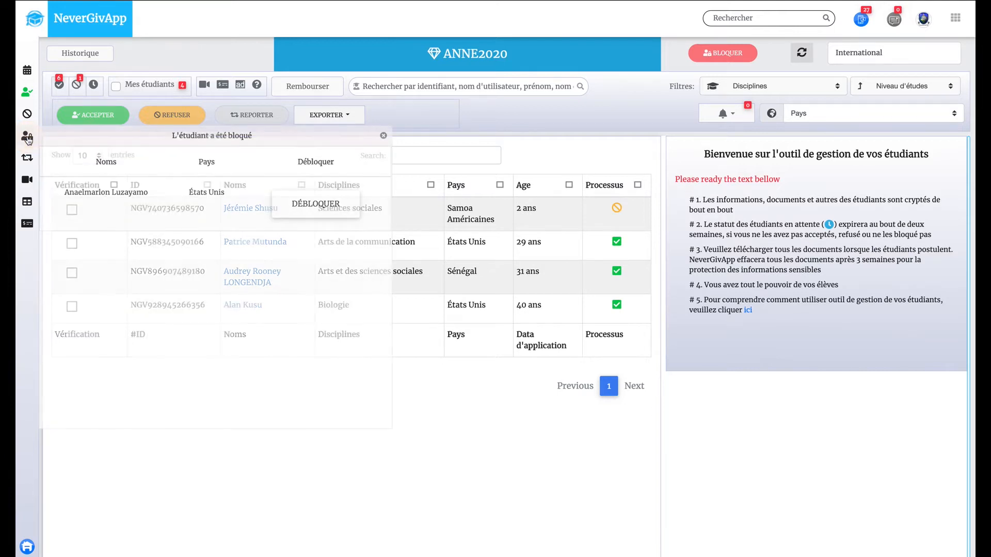
click(310, 211)
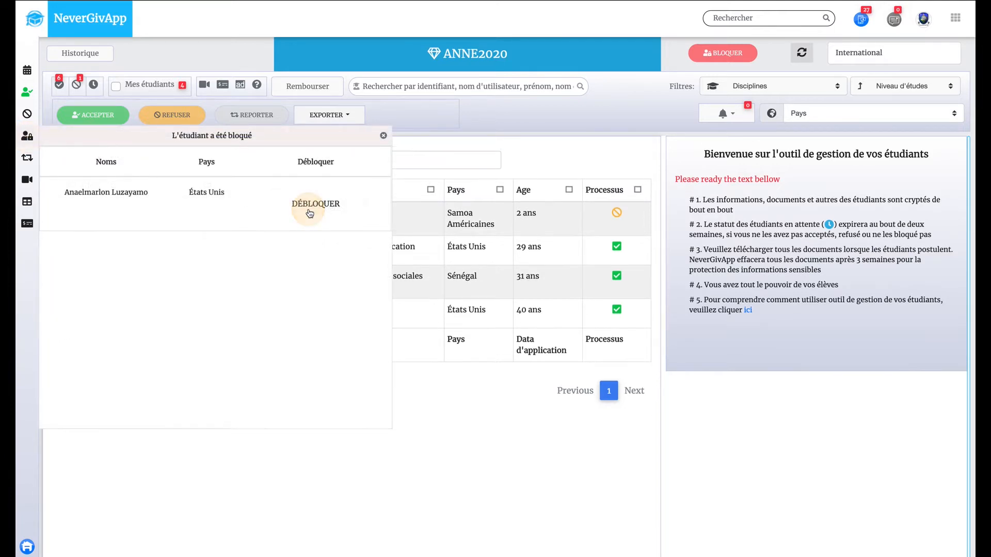
click(383, 135)
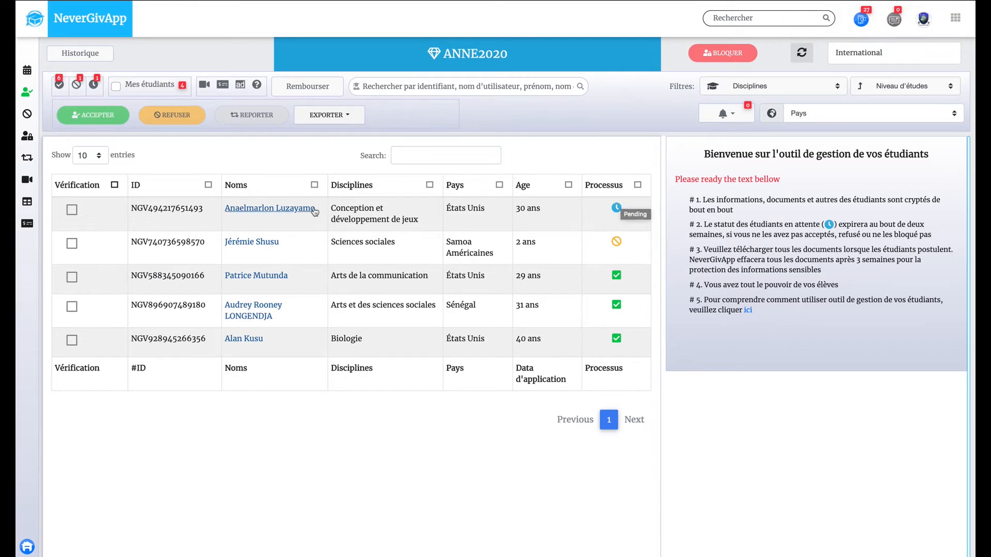
- Postpone the application of the pending game design applicant from États Unis
click(71, 211)
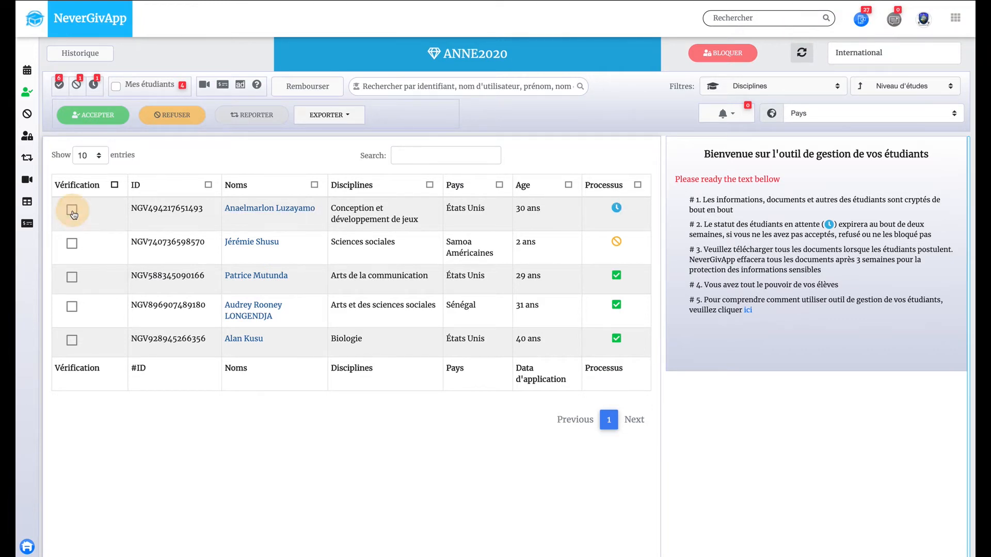
click(236, 117)
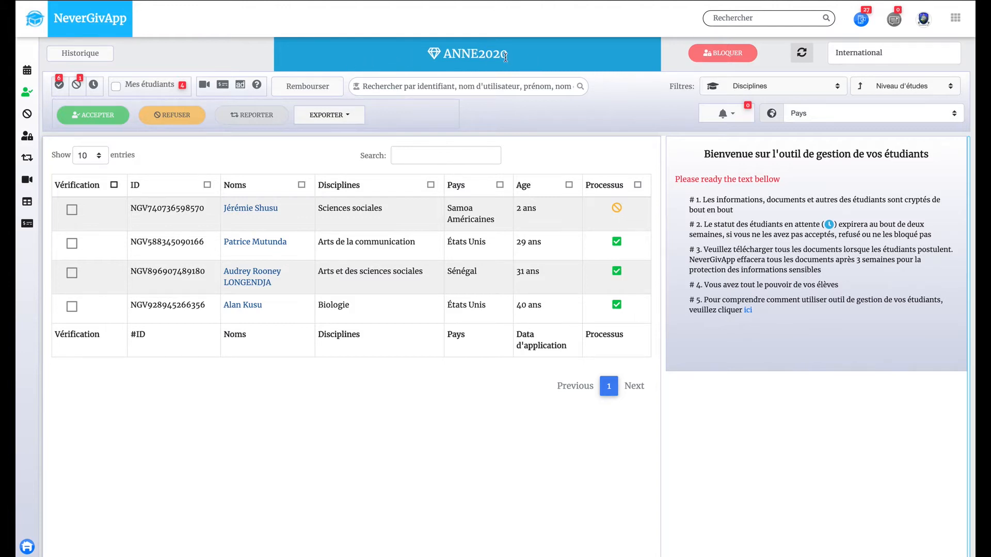
- View the National student applications and switch the list back to International
click(479, 54)
click(858, 59)
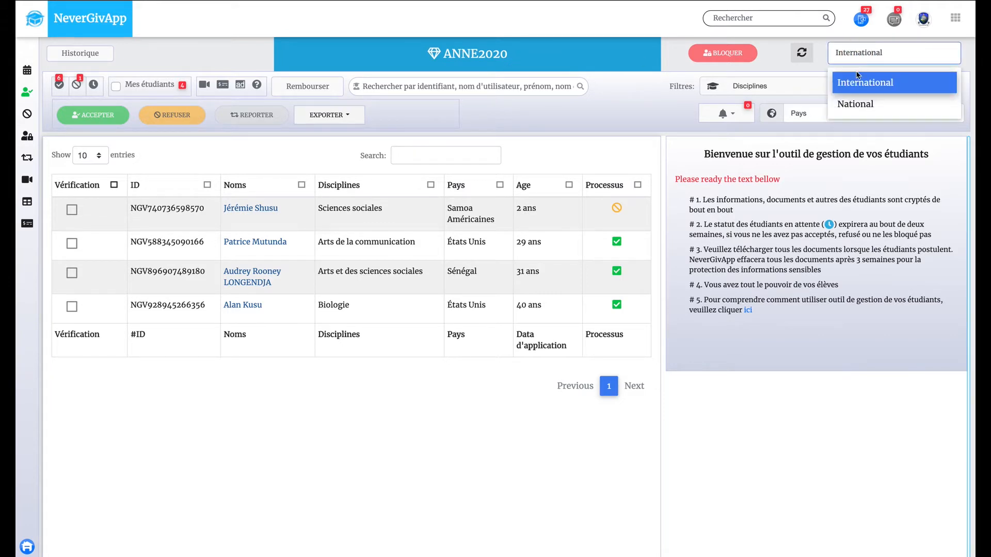
click(855, 105)
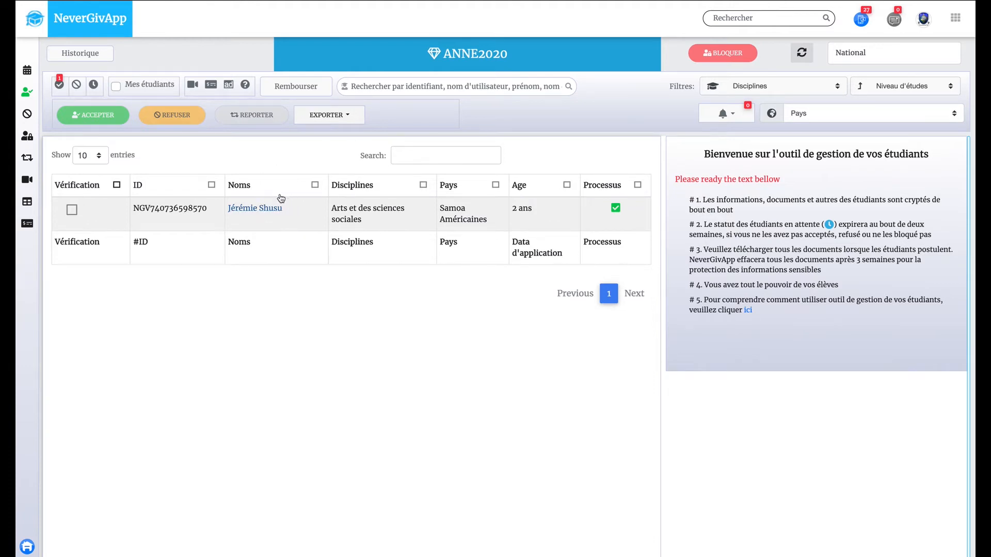
click(854, 60)
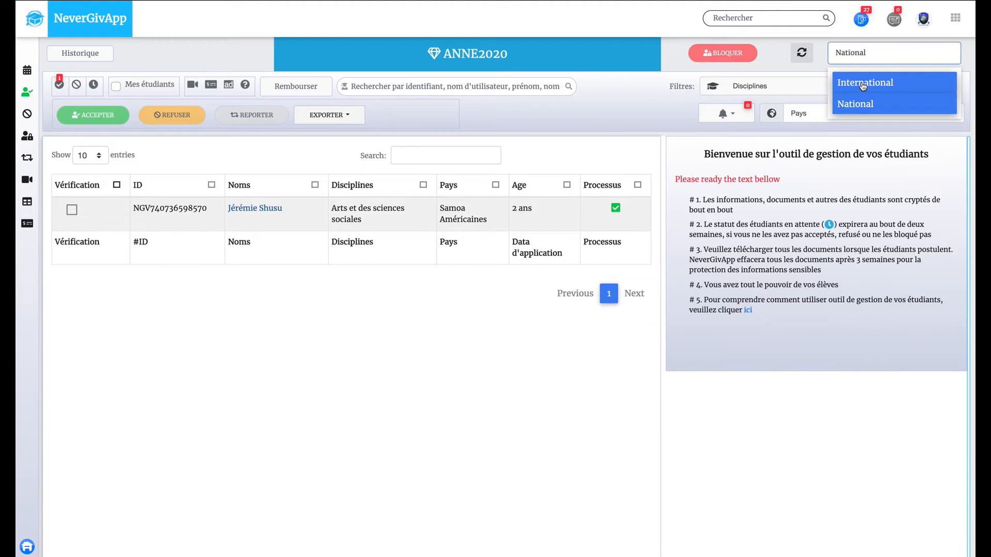
click(863, 84)
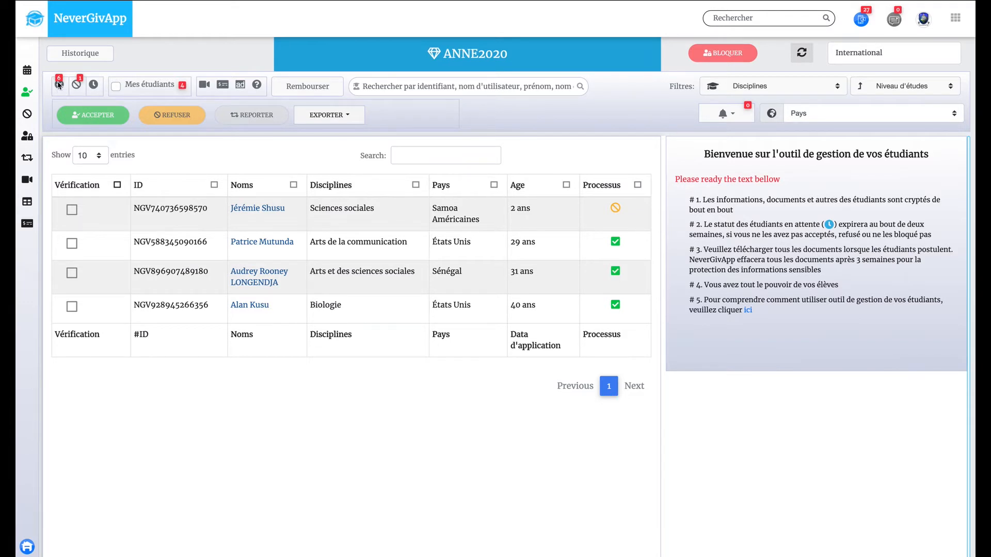
- Limit the list to Mes étudiants, review the follow-up process of the Sciences sociales student, and remove the filter
click(116, 87)
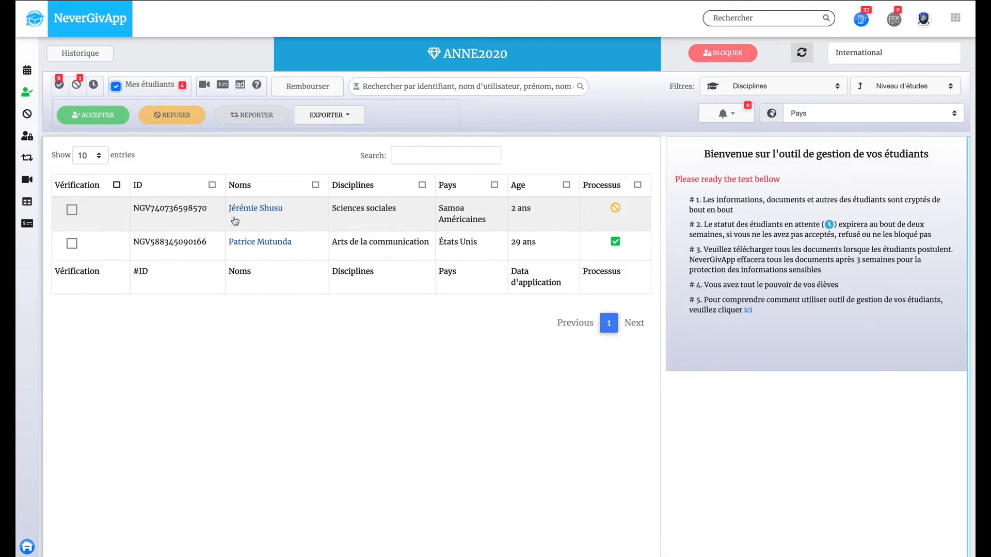
click(259, 208)
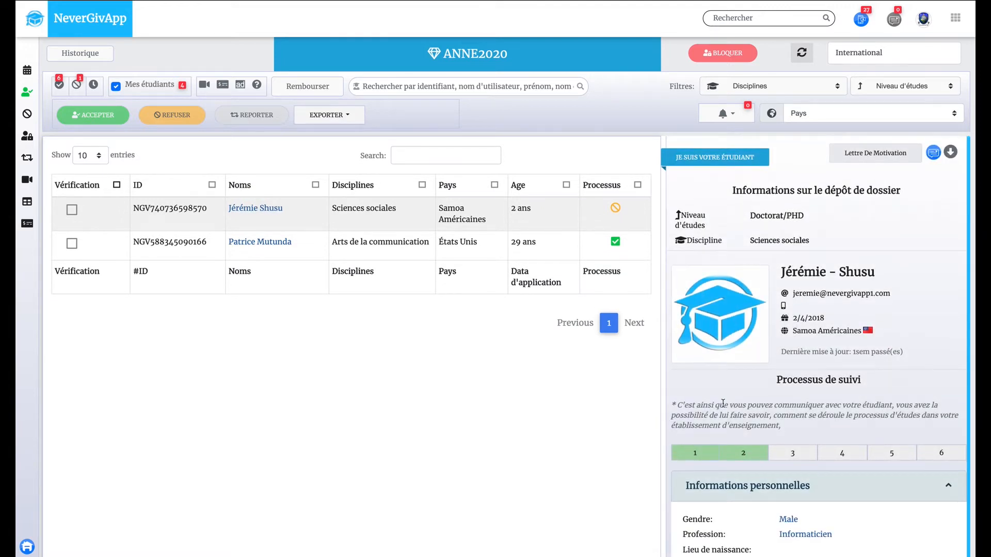
scroll(788, 361, down, 2)
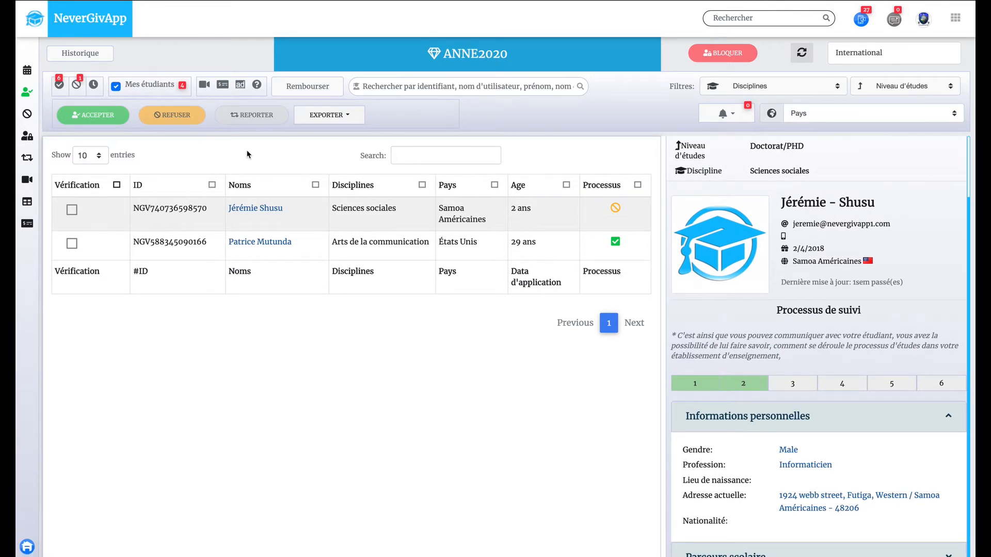
click(116, 86)
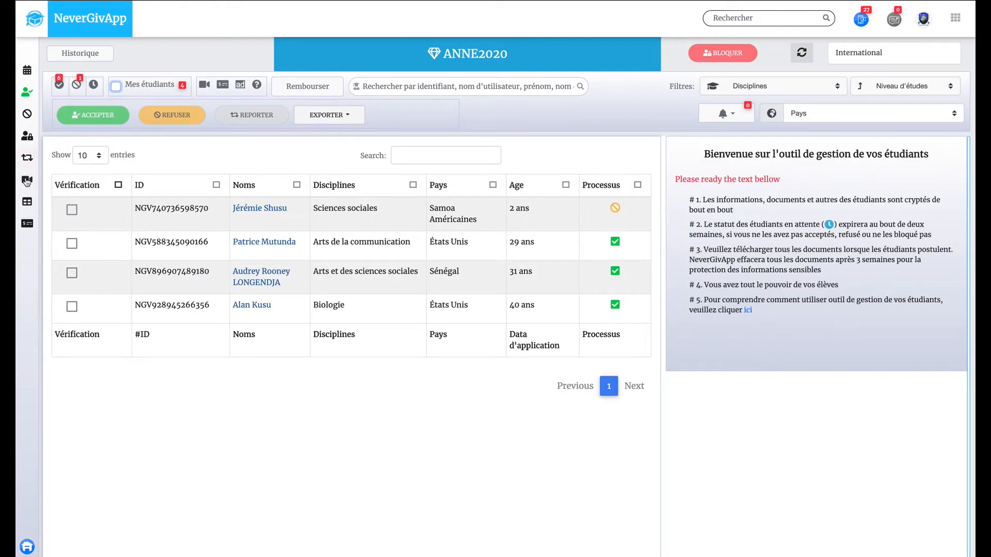
- Grant admission to the applicant from États Unis in the list of postponed registrations
click(27, 159)
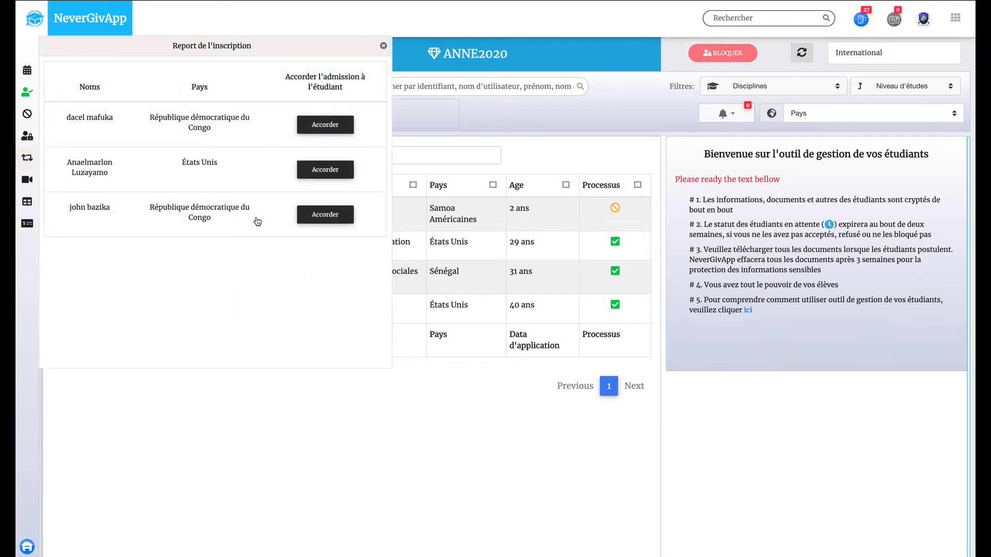
click(325, 169)
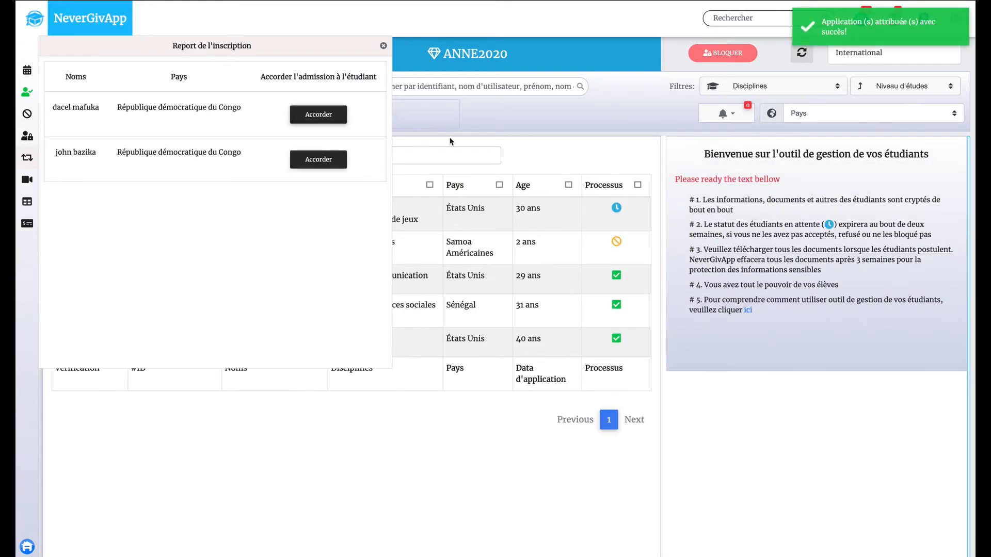
- Close the postponed registrations, view the rentrée de classe 2019 session from the admission calendar, and return to anne2020
click(385, 47)
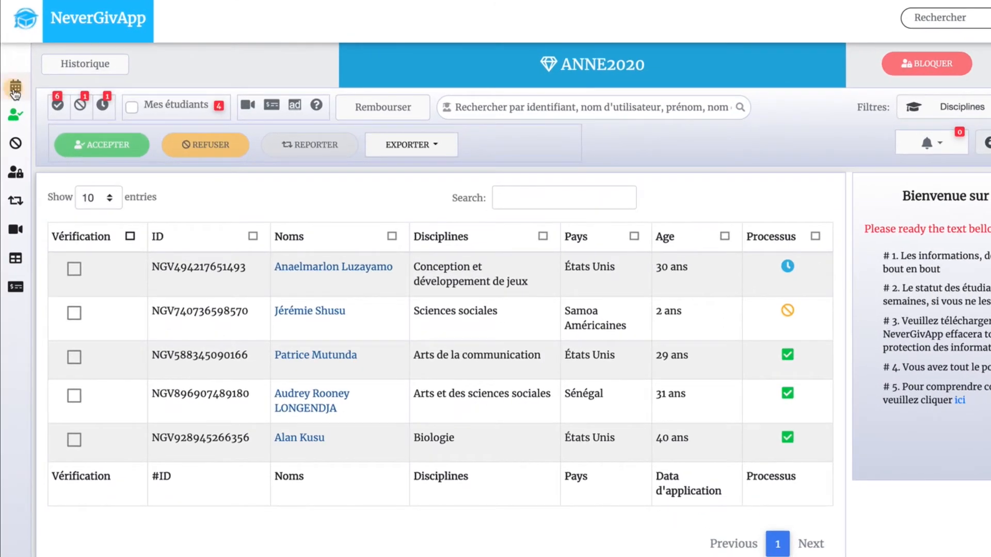
click(27, 71)
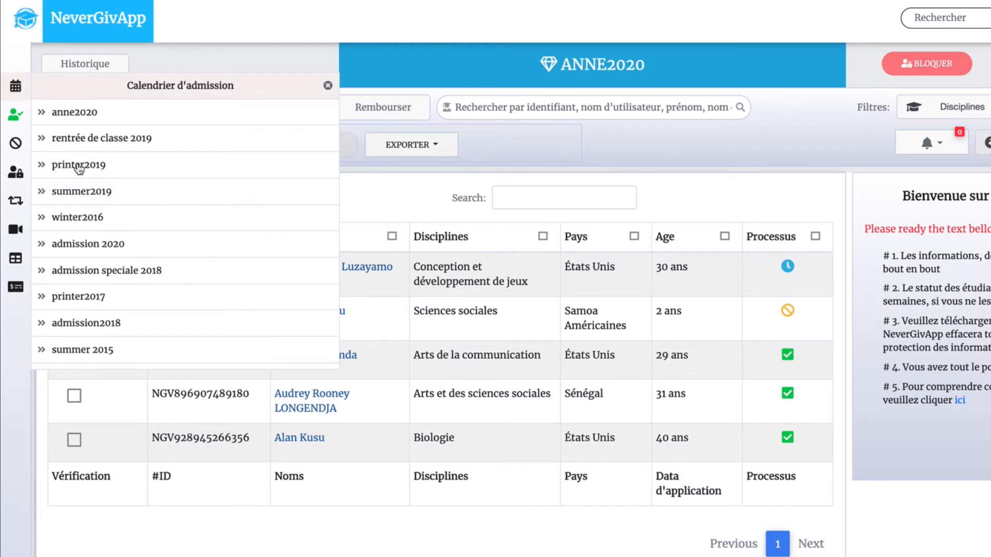
click(79, 141)
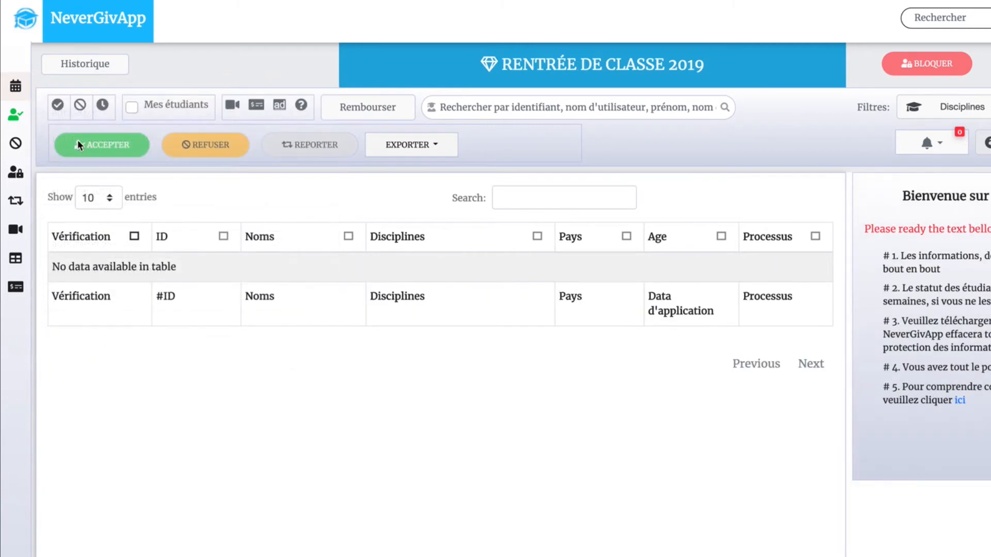
click(16, 88)
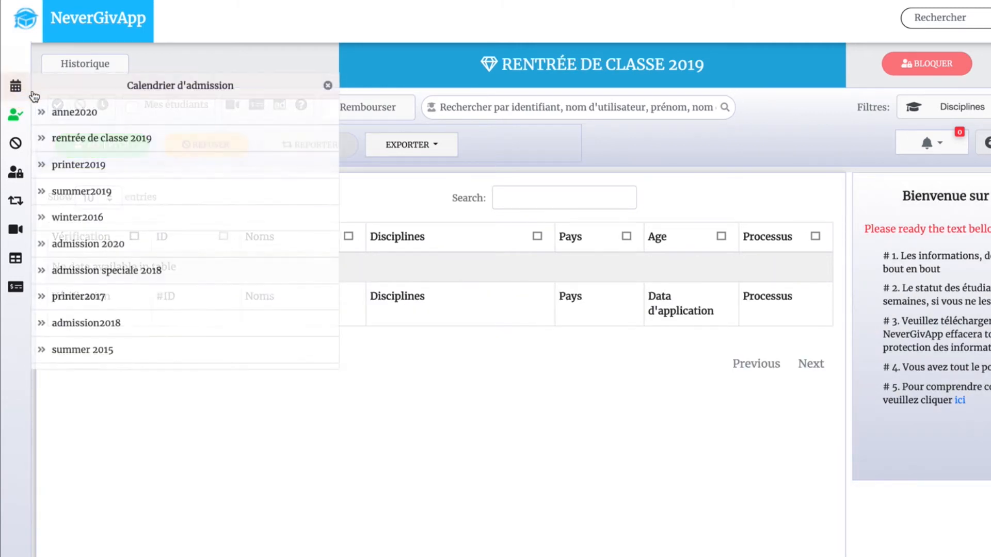
click(60, 111)
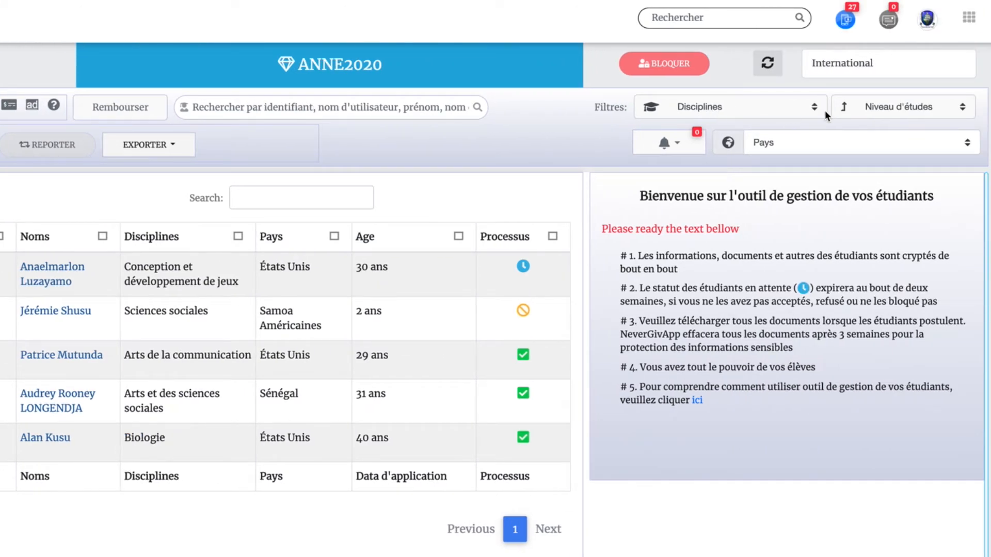
click(844, 143)
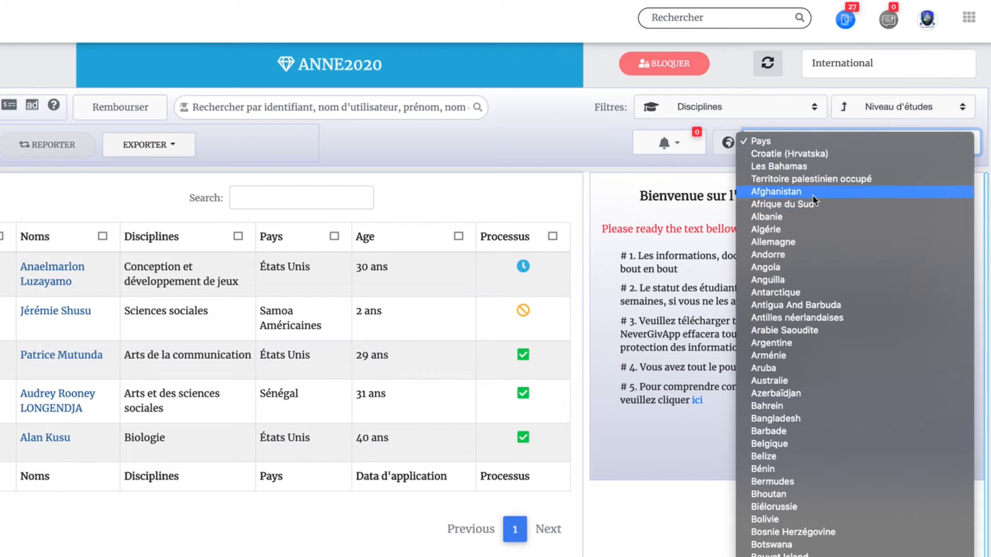
click(533, 148)
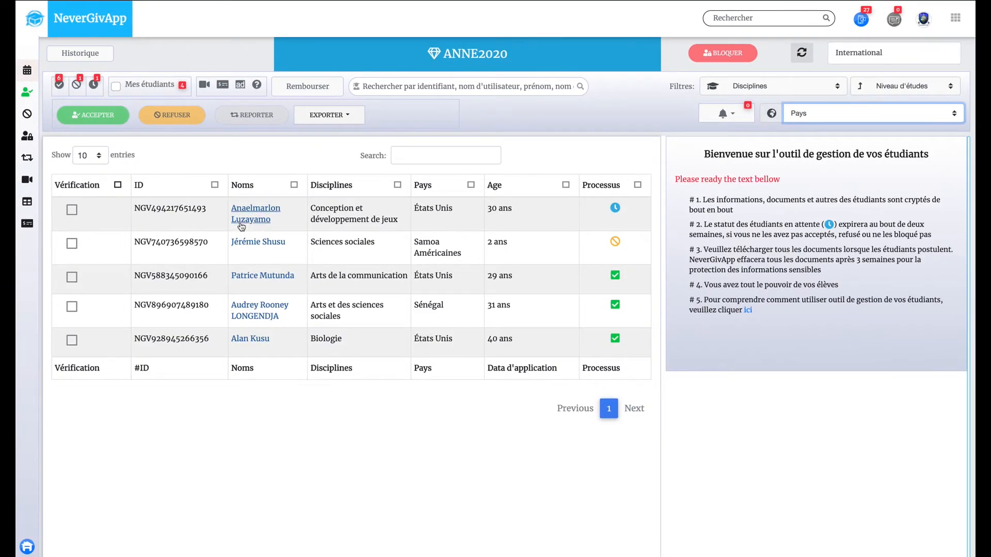
- Accept the pending game design application from États Unis and open the applicant's file
click(72, 213)
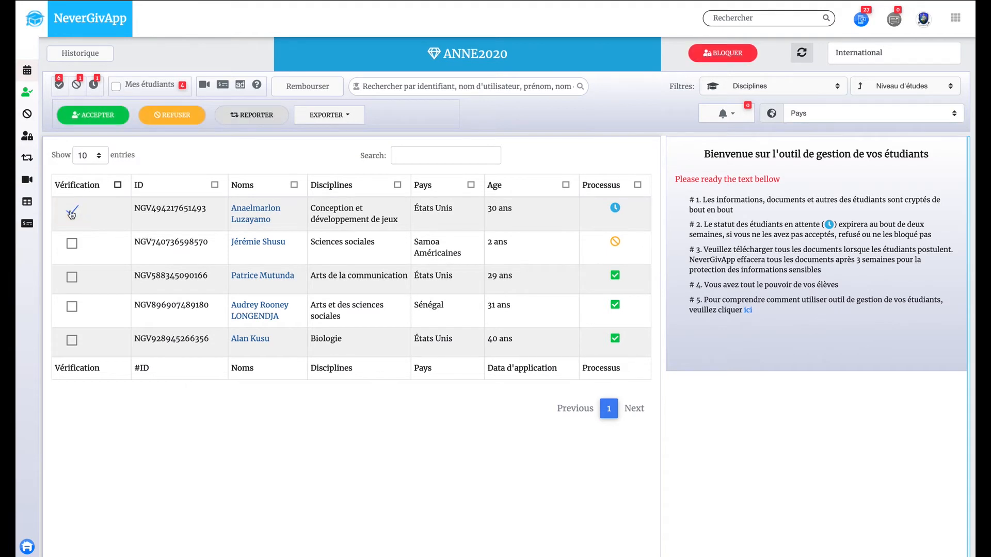
click(96, 118)
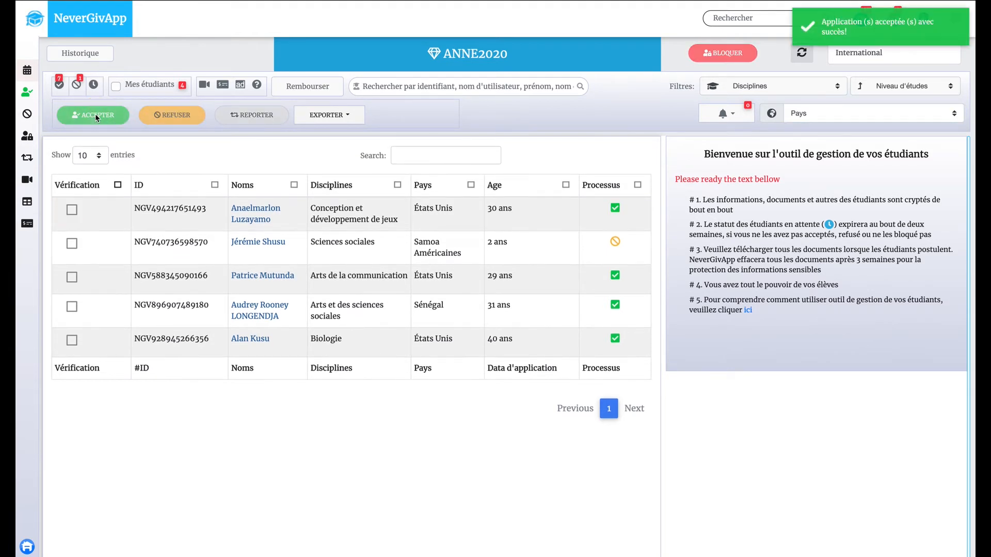
click(242, 212)
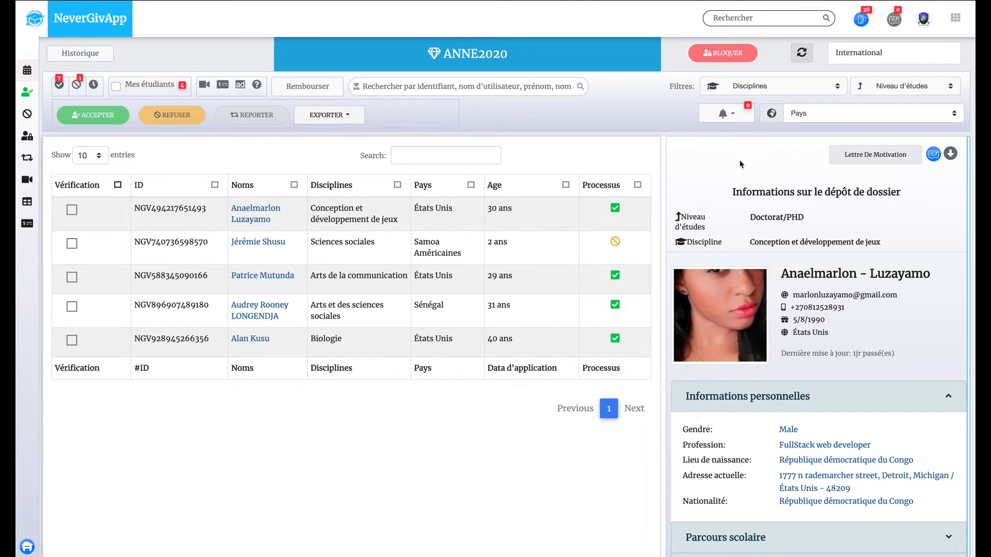
- Follow the newest notification about the candidate choosing the institution and open the game design student's file
click(863, 23)
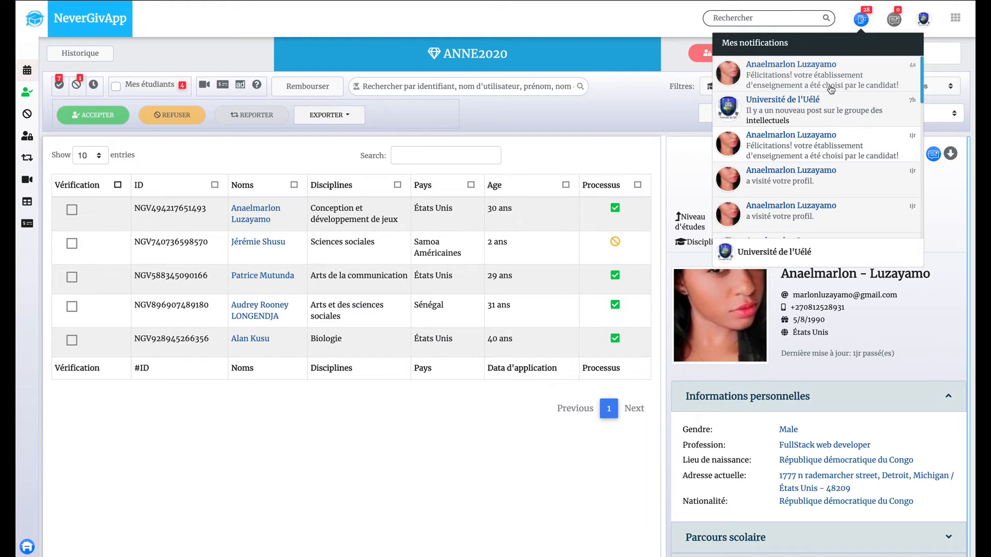
click(830, 87)
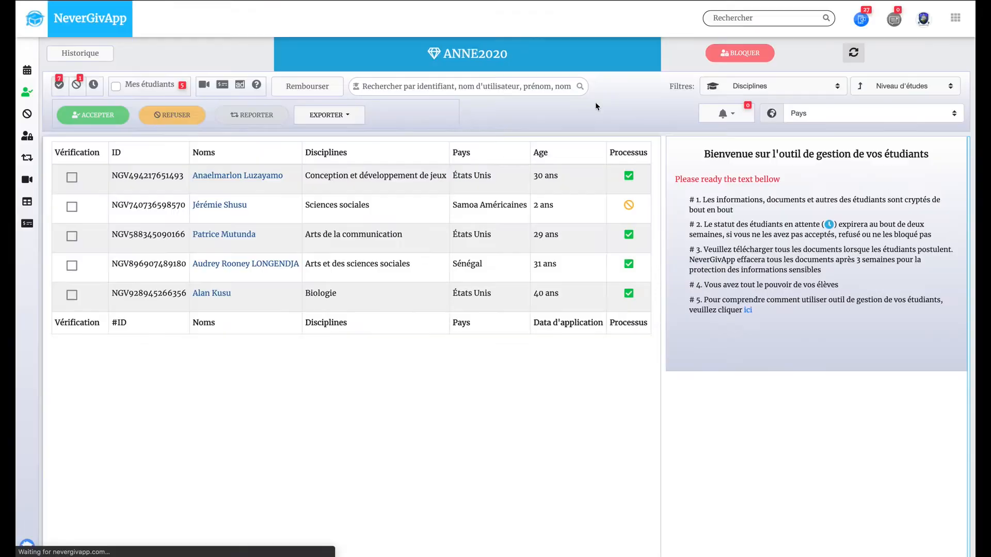
click(296, 209)
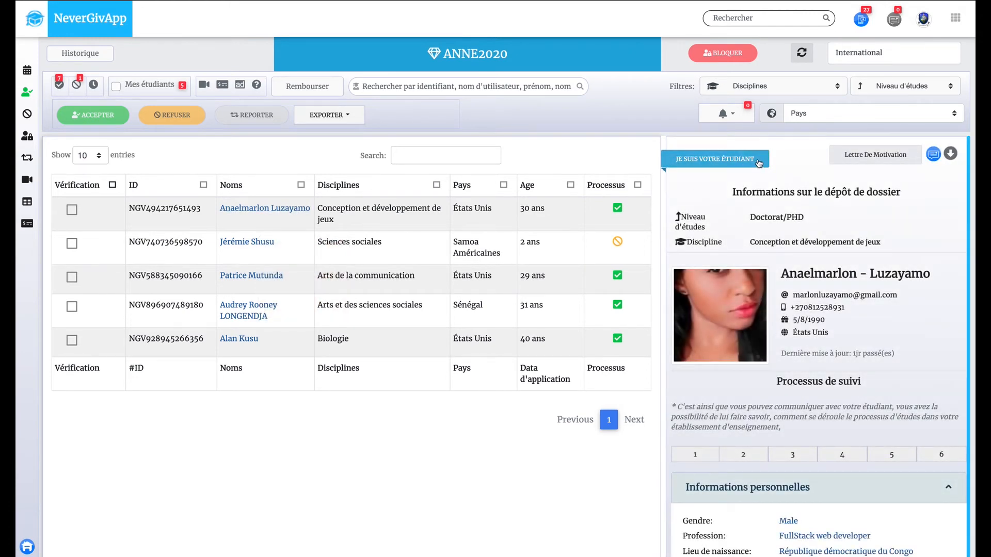
- Collapse the student's personal information and read the explanation of session 1, Frais de traitement, in the follow-up process
scroll(711, 243, down, 2)
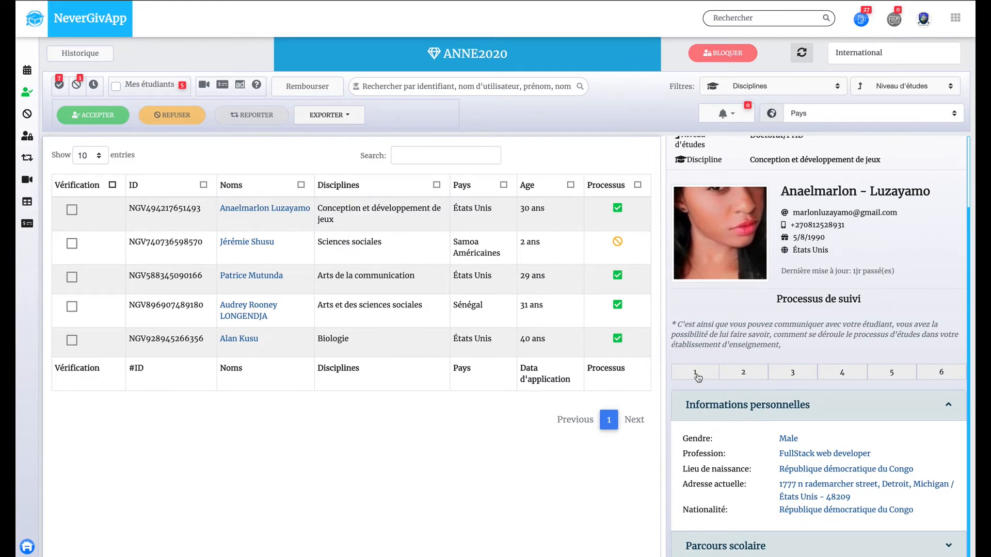
click(705, 408)
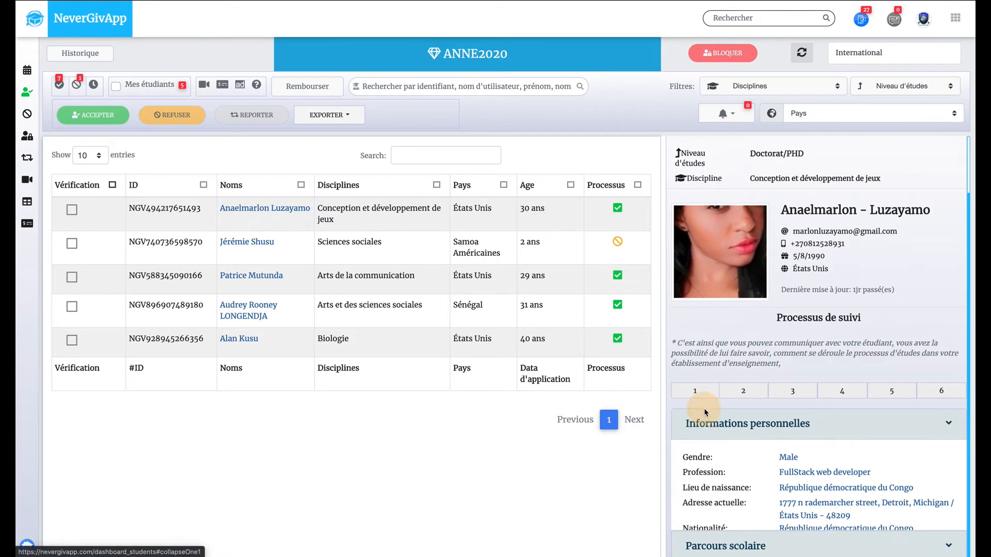
scroll(712, 387, down, 3)
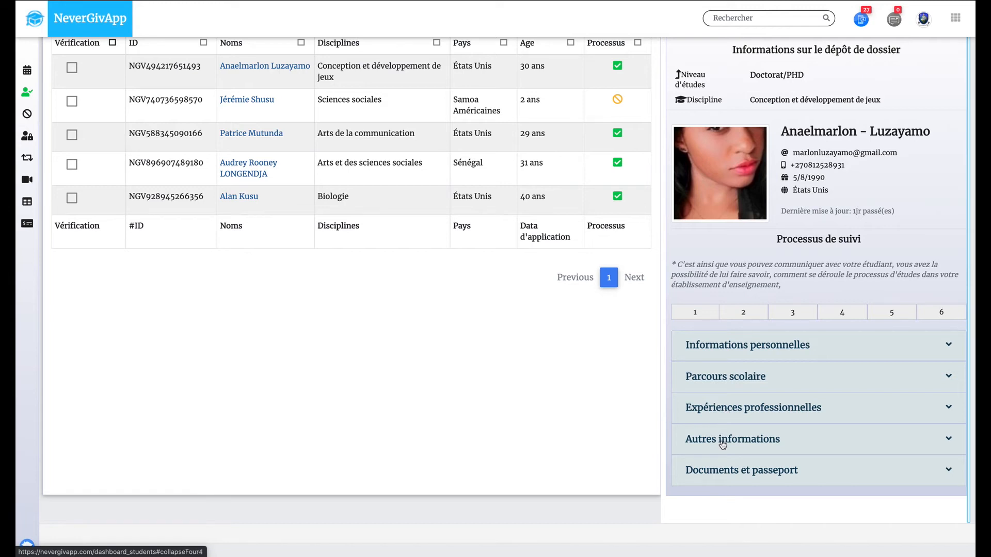
scroll(722, 445, up, 2)
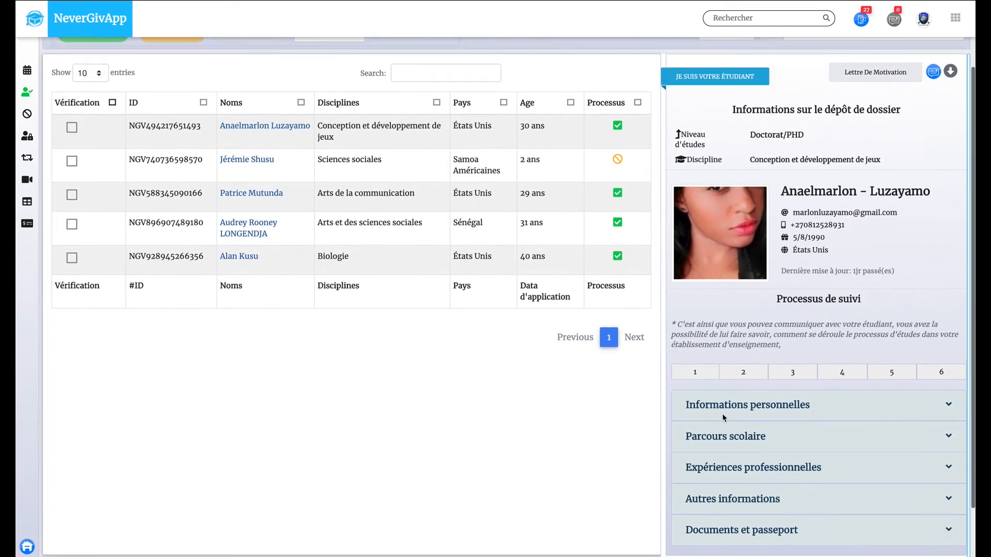
click(697, 378)
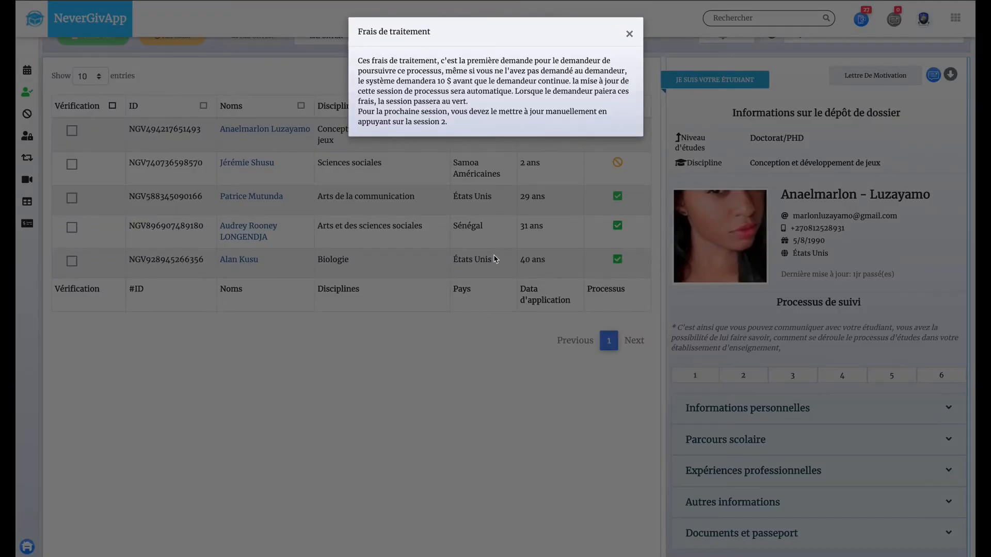
click(560, 344)
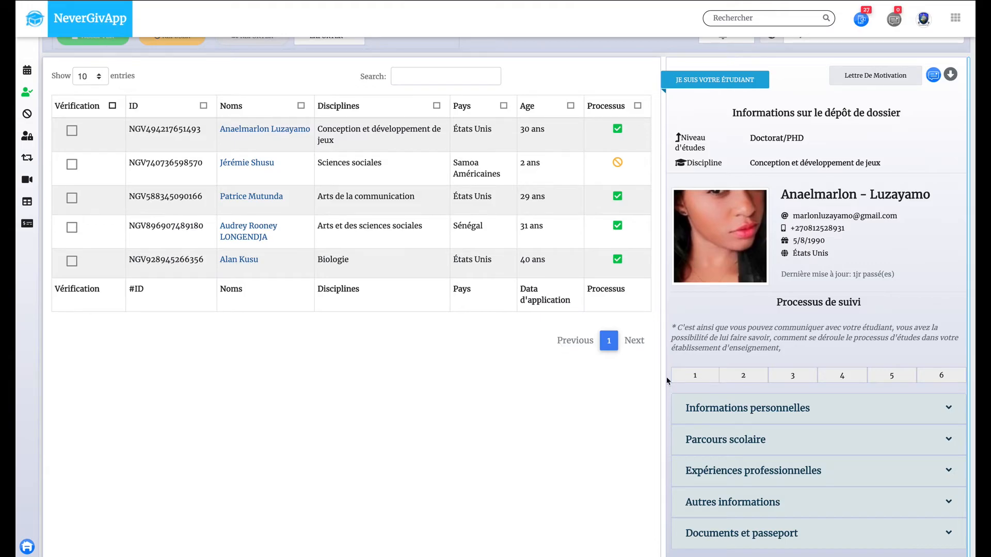
scroll(671, 383, up, 2)
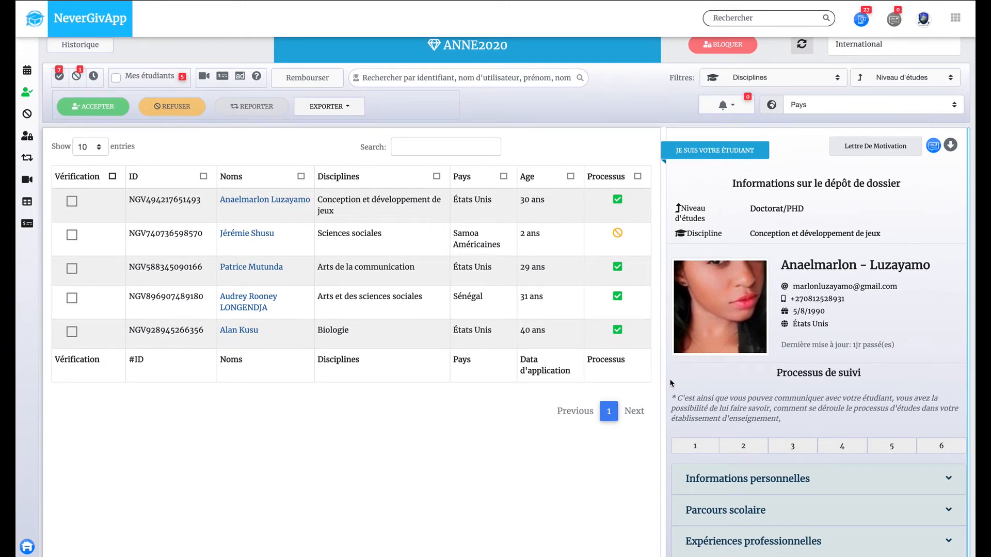
scroll(670, 382, up, 1)
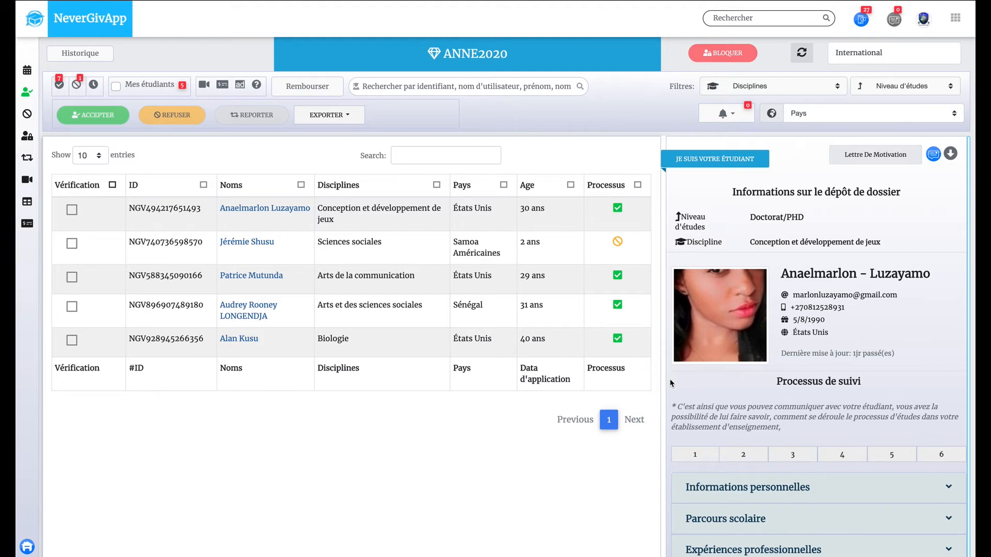
- Refresh the student list, reopen the game design student's file, and check session 1 of the follow-up process
click(682, 459)
click(802, 61)
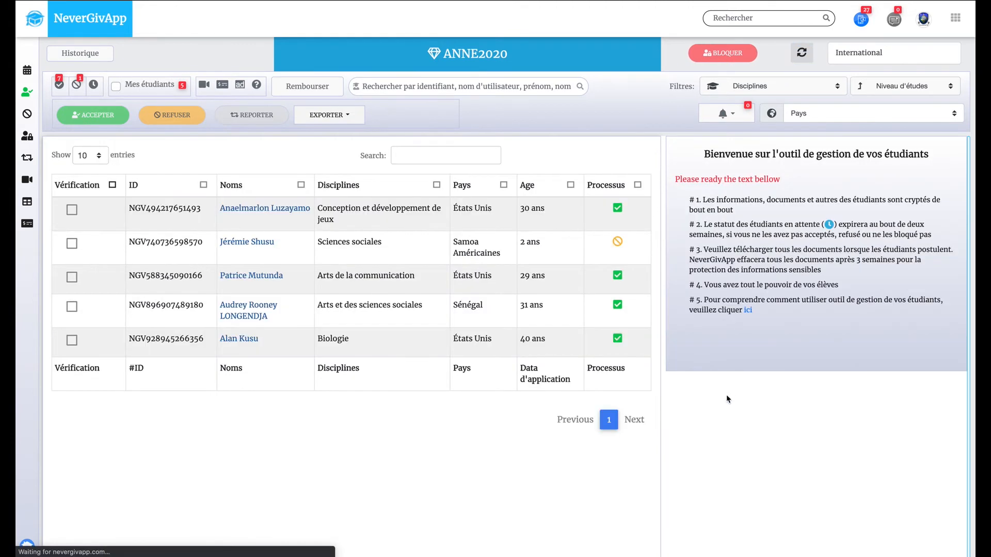
click(299, 221)
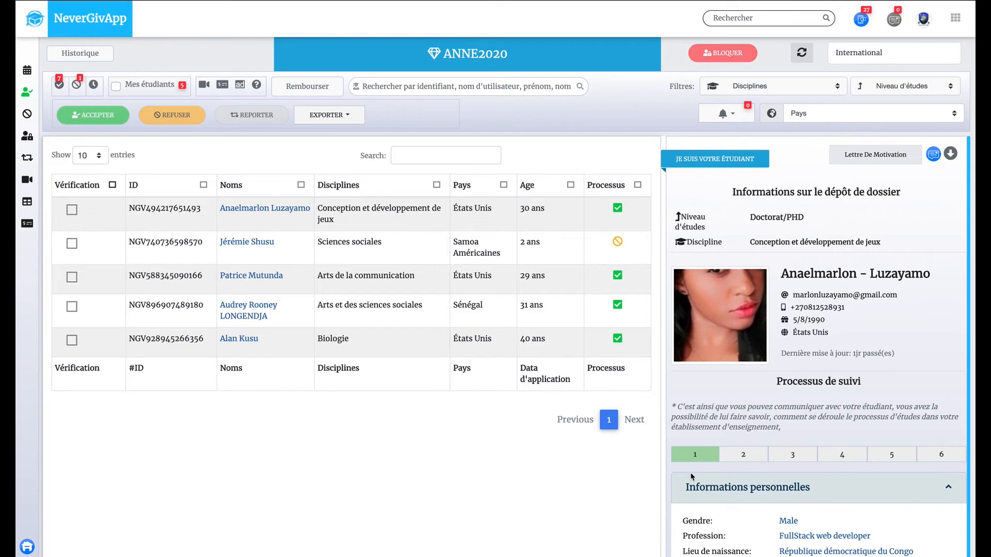
click(694, 453)
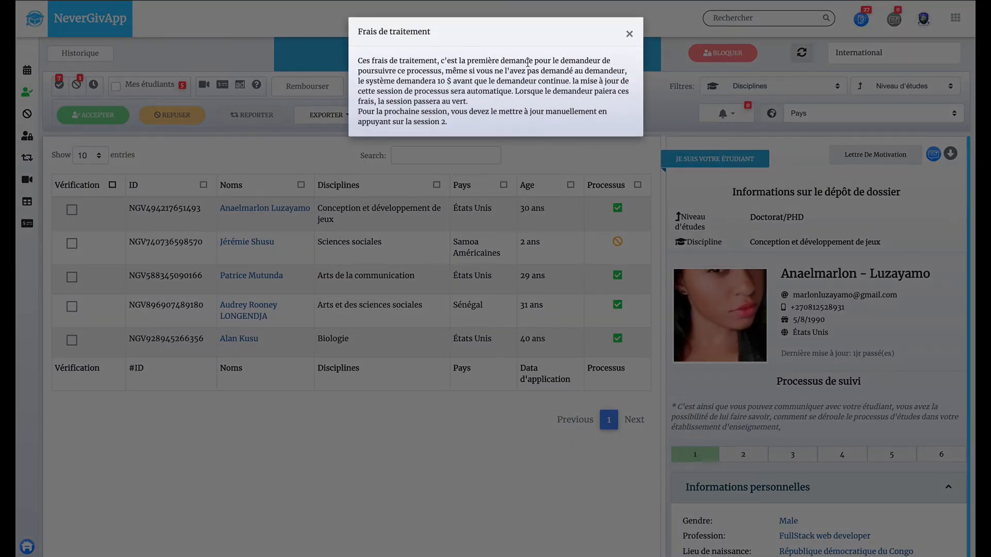
click(533, 428)
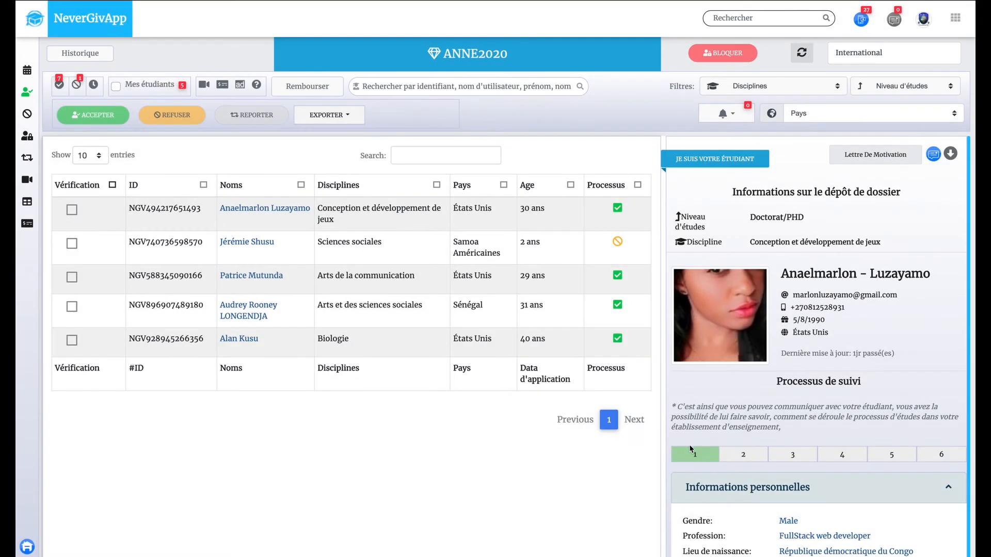
- Save the document verification in session 2 of the follow-up process as Documents incomplets
click(735, 454)
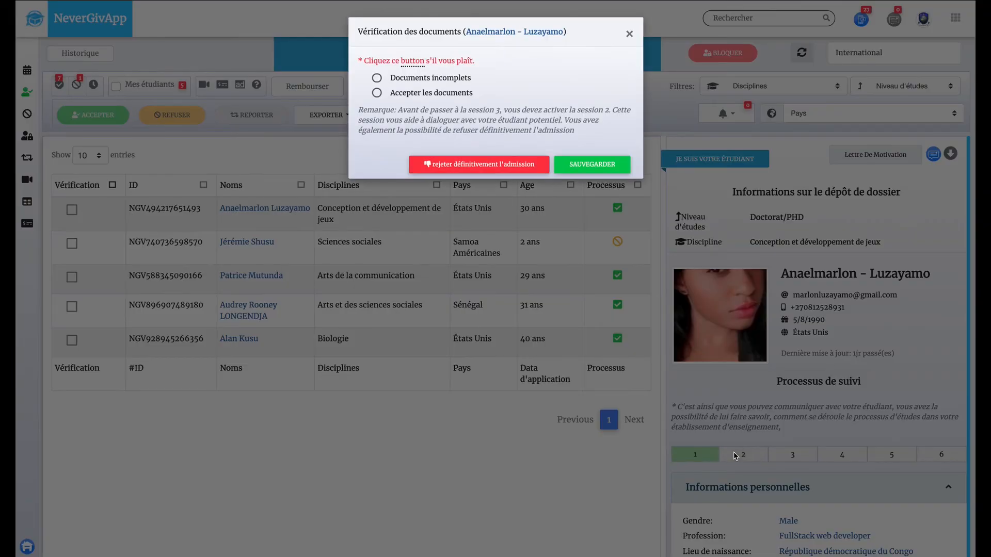
click(377, 80)
click(571, 165)
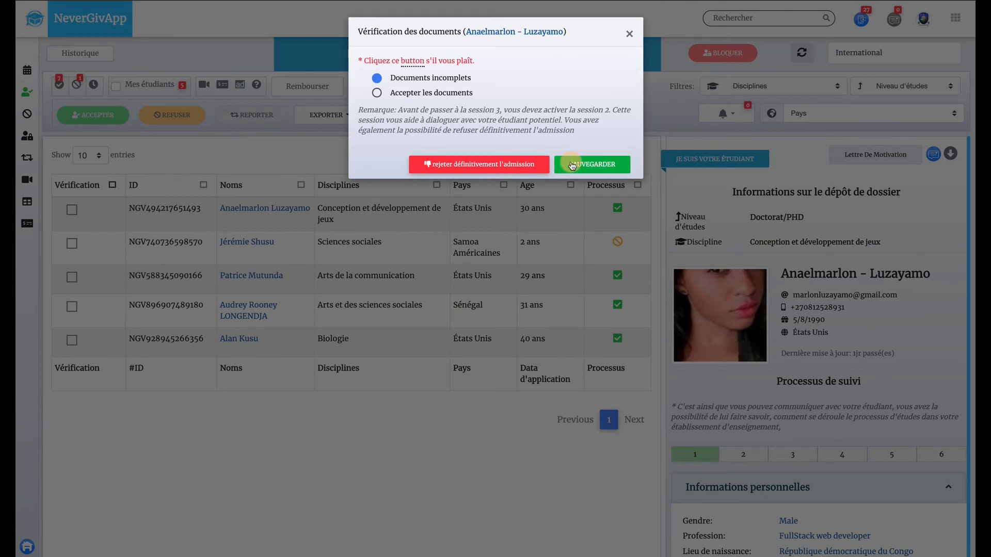
- Send the student a message greeting them by first name with "Bonjour", followed by "nous avons quelque erreurs sur vos documents"
click(496, 86)
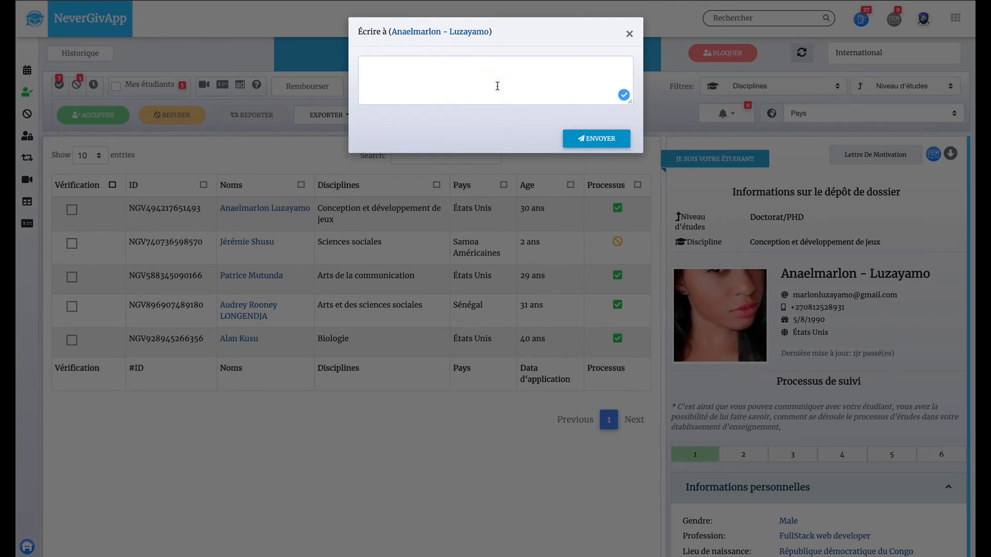
text(Bonjour)
text(Marlon, nous)
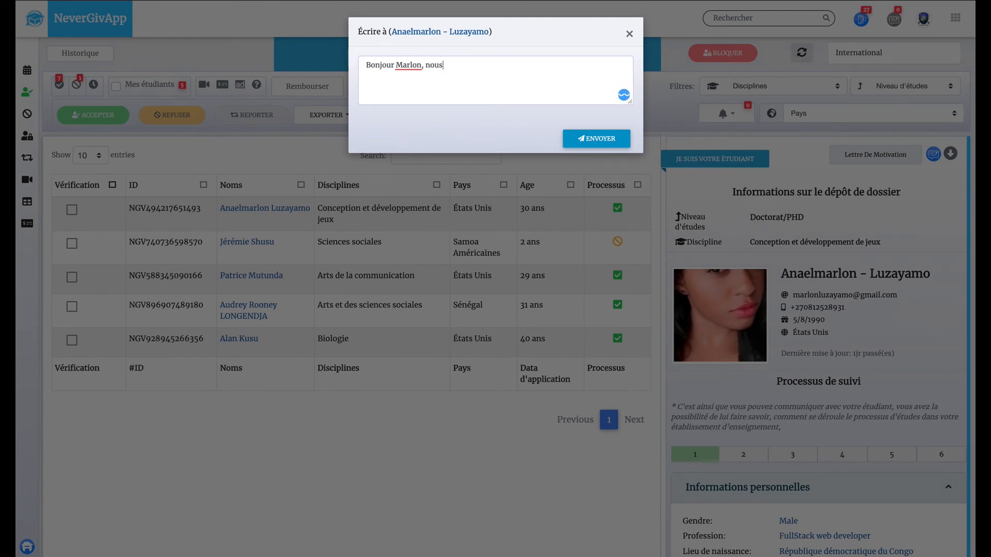
text( avons quelque erreurs sur vos documents)
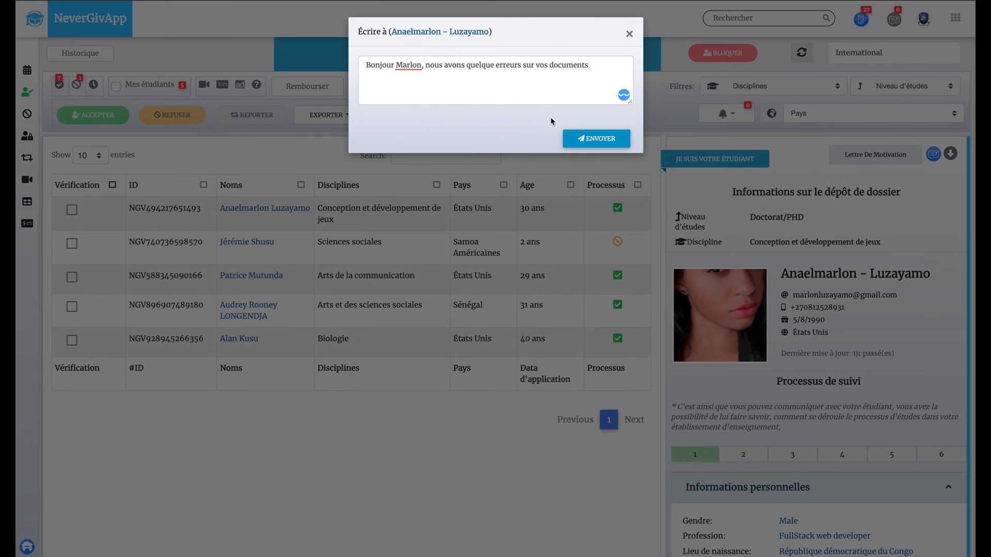
click(578, 141)
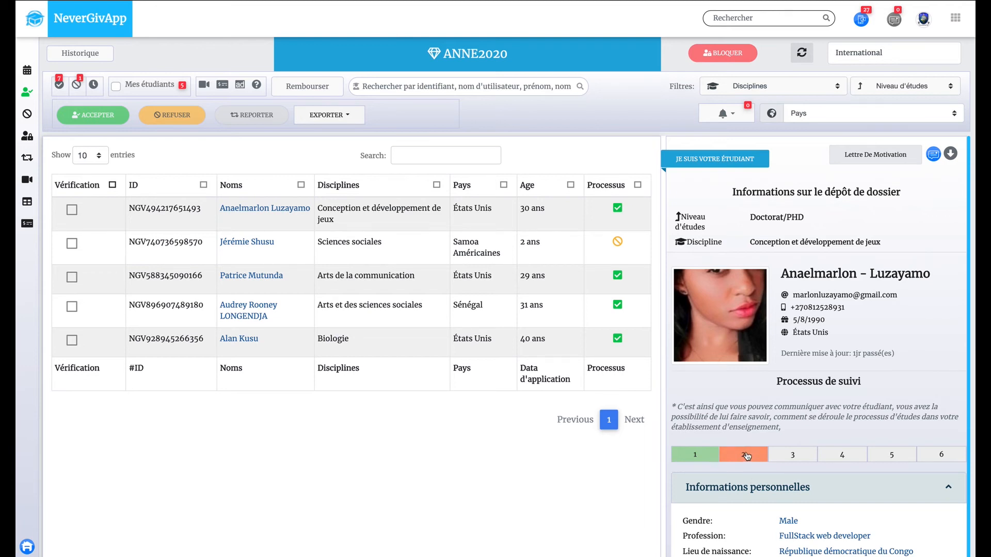
- View the final decision options in session 3 and close them without deciding
click(790, 456)
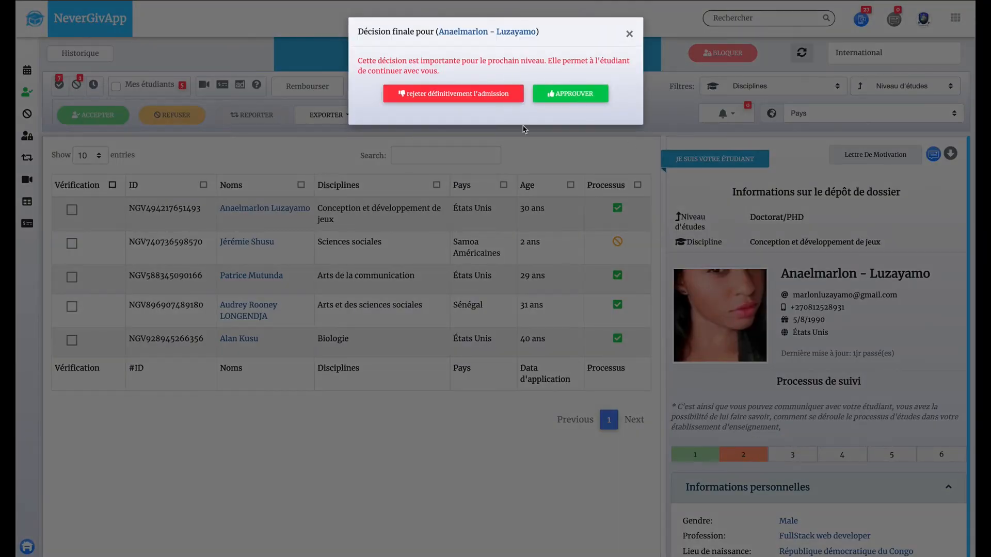
click(538, 246)
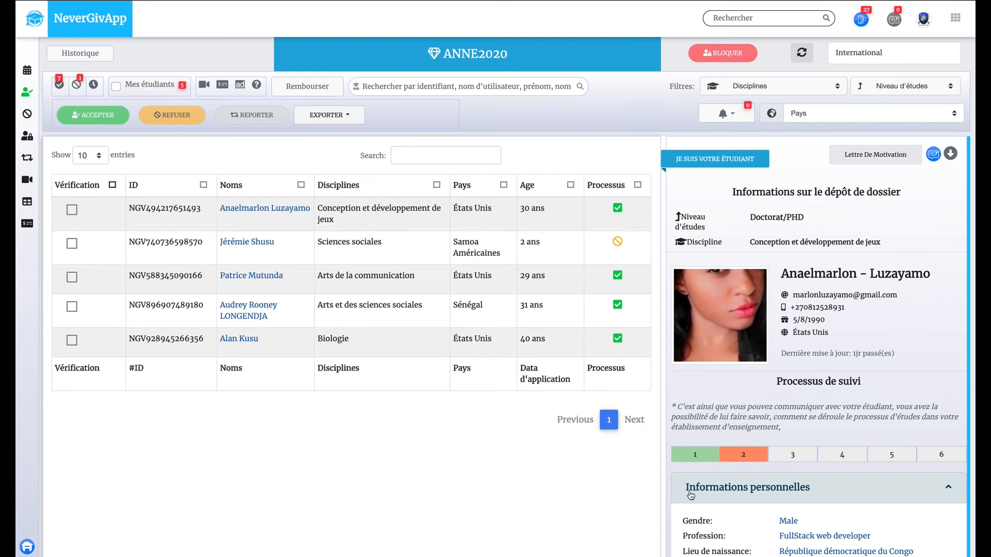
- Change the session 2 document verification to Accepter les documents and save it
click(737, 459)
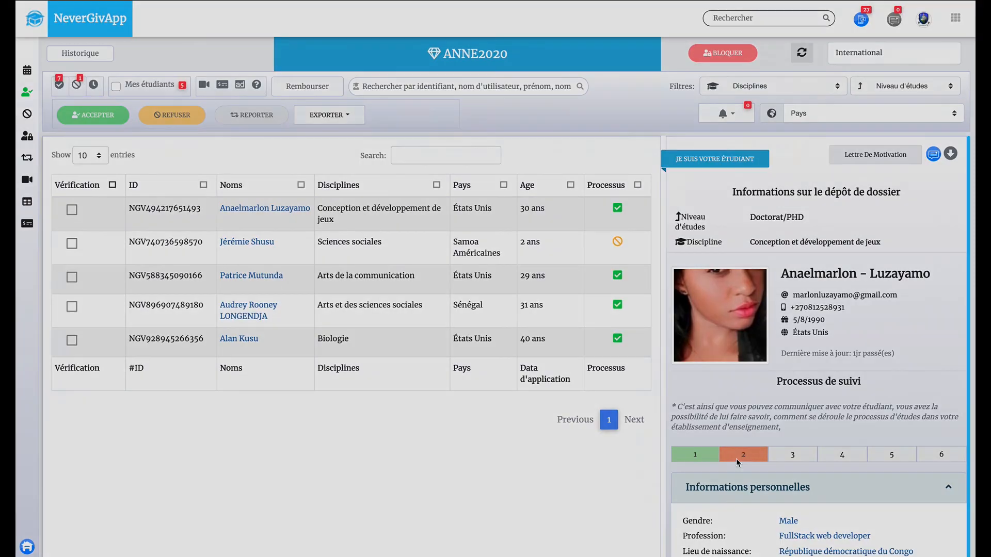
click(376, 92)
click(594, 164)
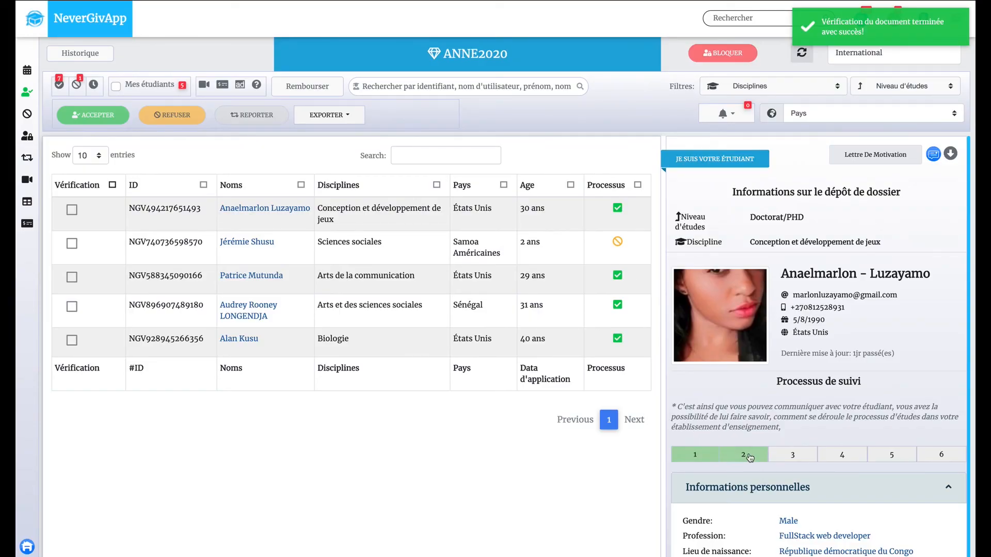
- Approve the student's final decision in session 3, and view the academic fee deposit information in session 4
click(792, 457)
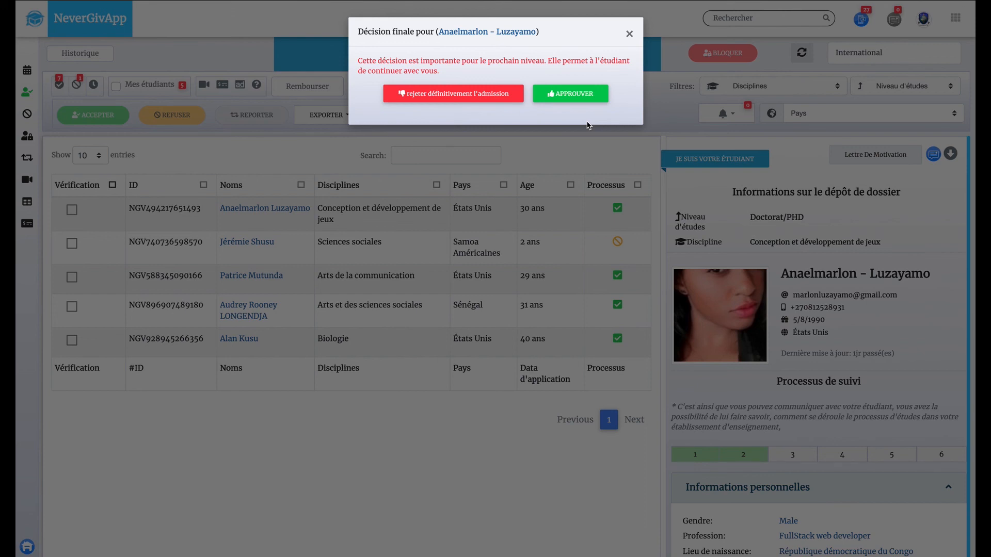
click(574, 97)
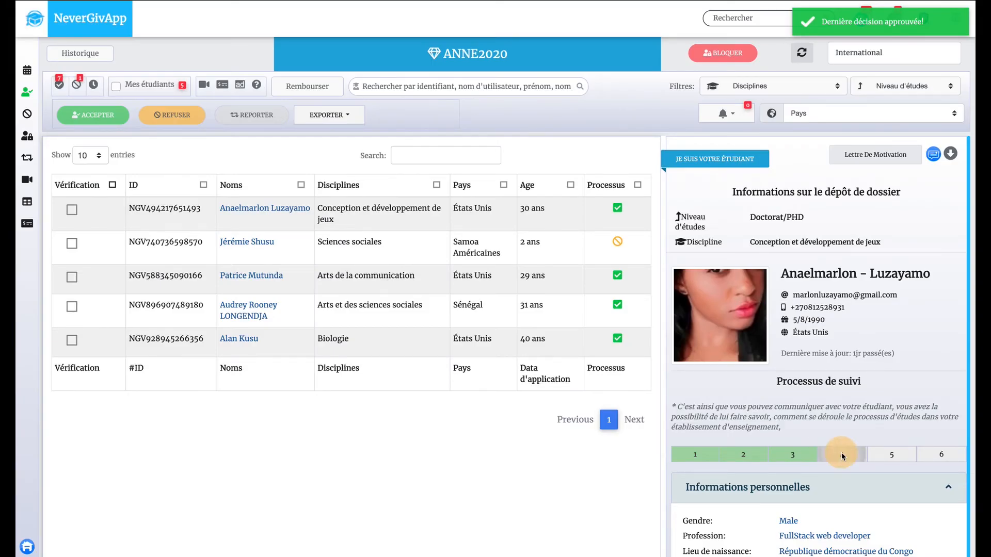
click(841, 455)
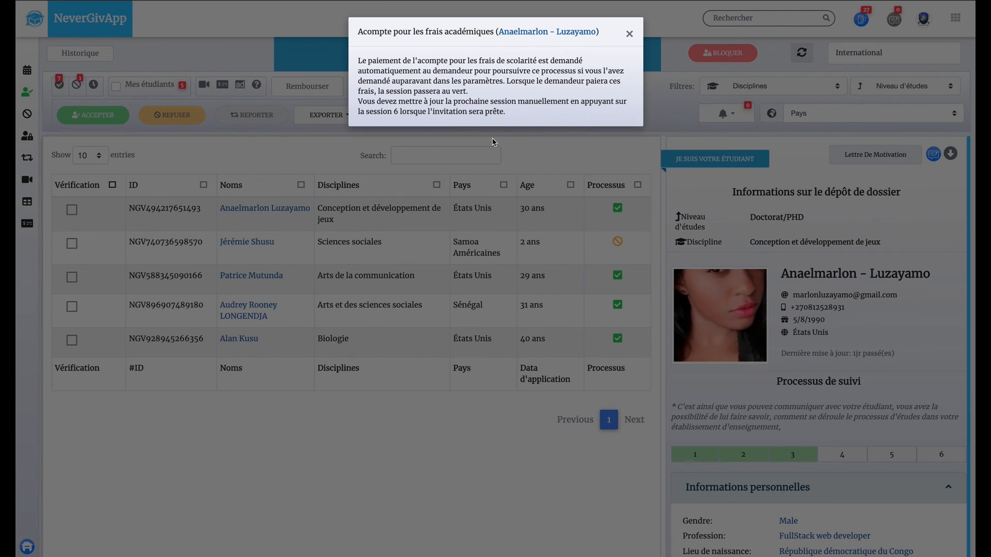
click(467, 254)
click(295, 218)
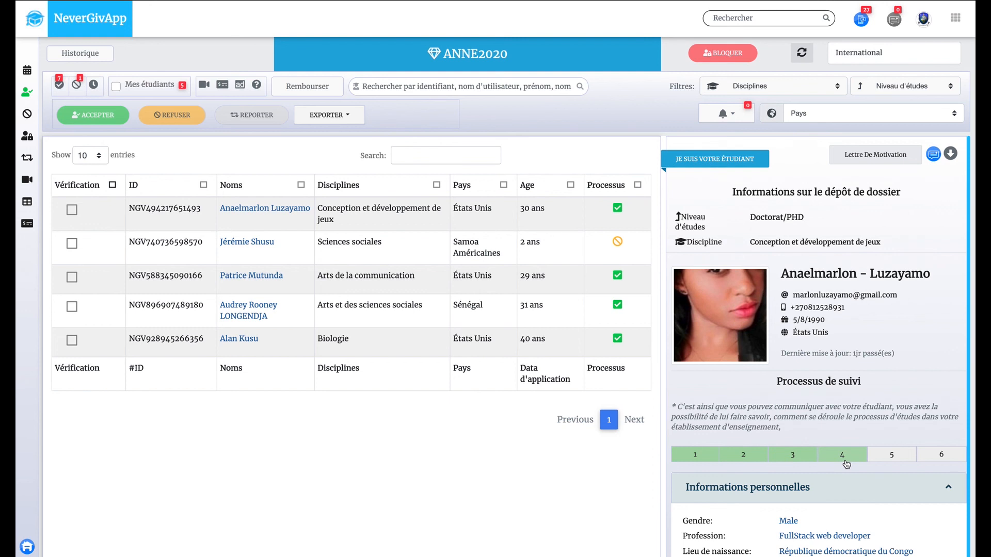
- Mark the invitation letter as ready in session 5 and approve its sending in session 6 without attaching a document
click(891, 459)
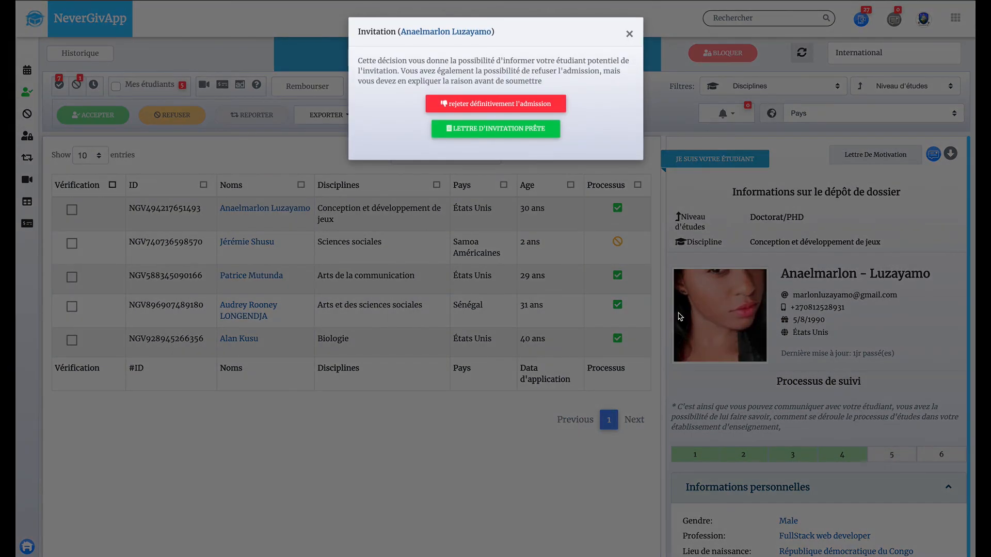
click(509, 130)
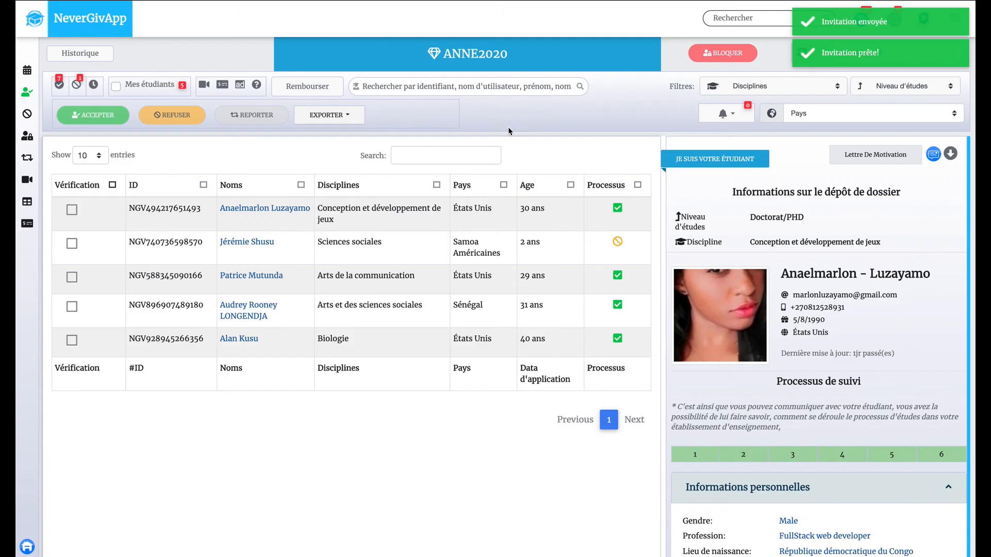
click(942, 456)
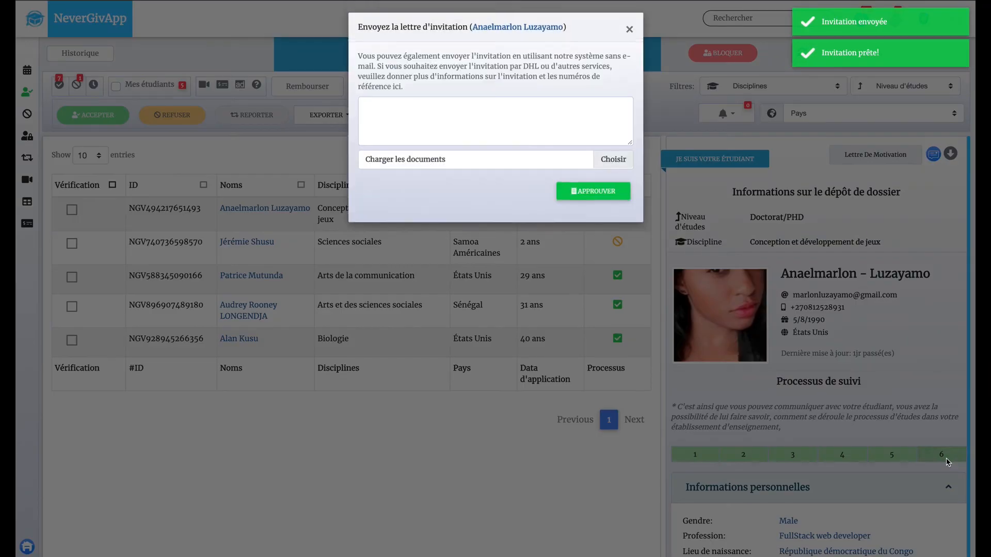
click(621, 169)
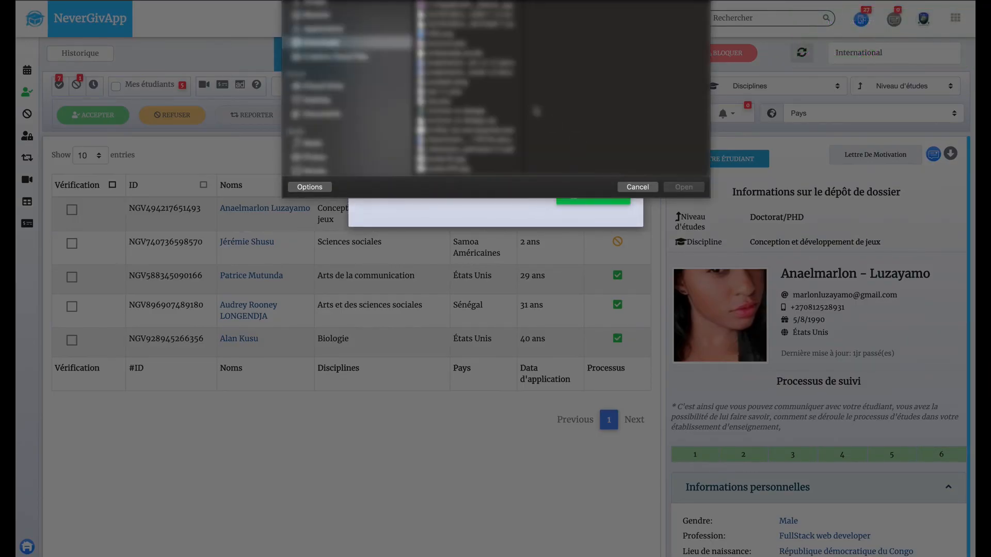
click(631, 187)
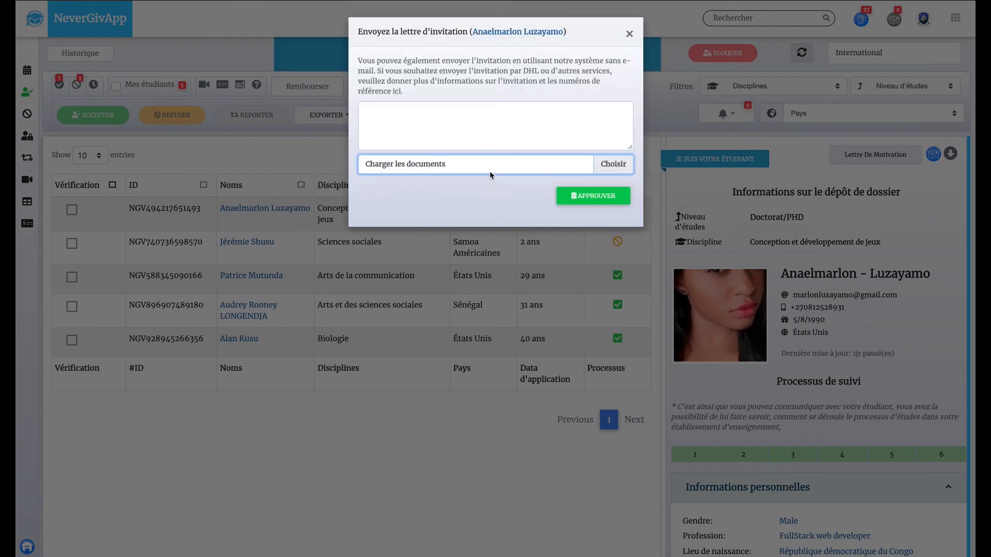
click(598, 198)
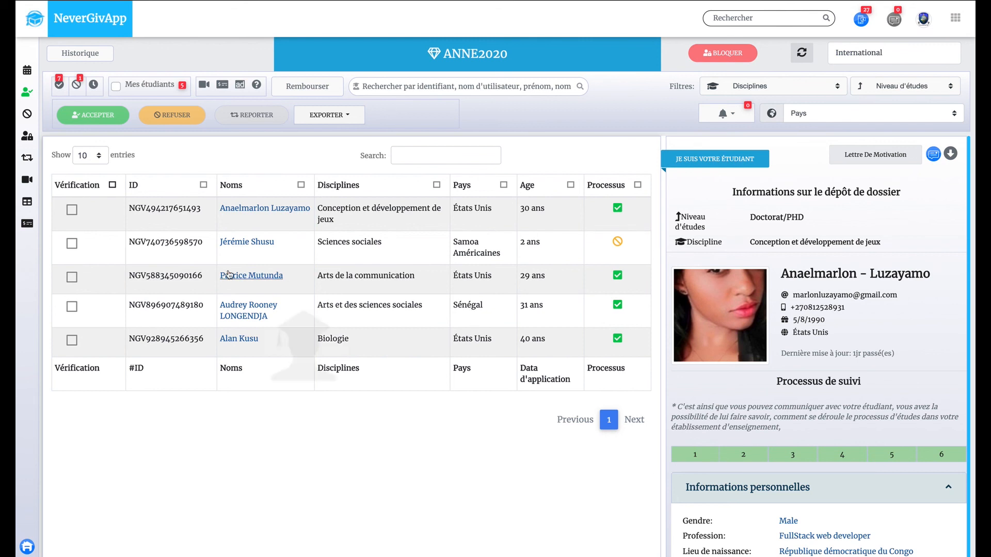
- Open the table of study levels, subjects, fees and admissions, and look through its pages 2 and 3
click(28, 202)
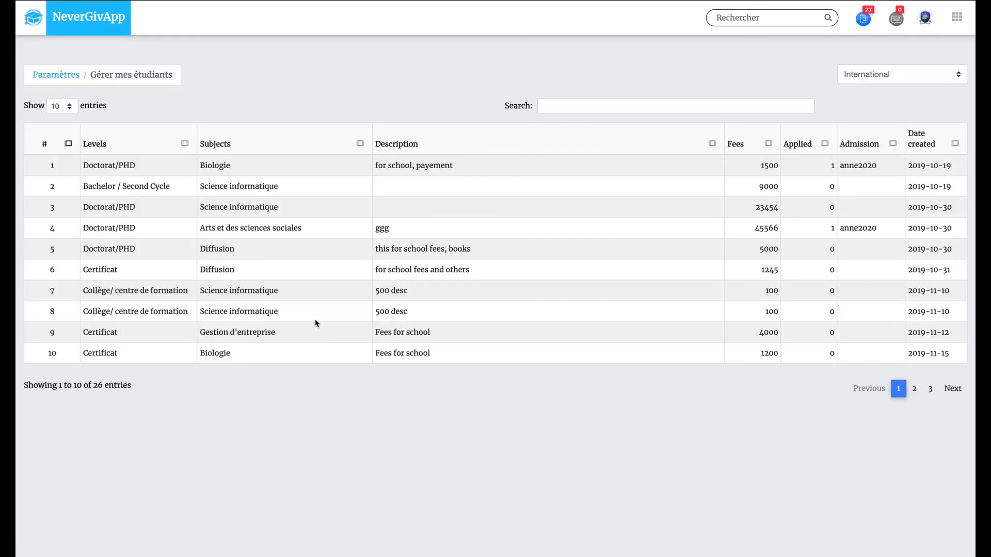
click(913, 389)
click(930, 389)
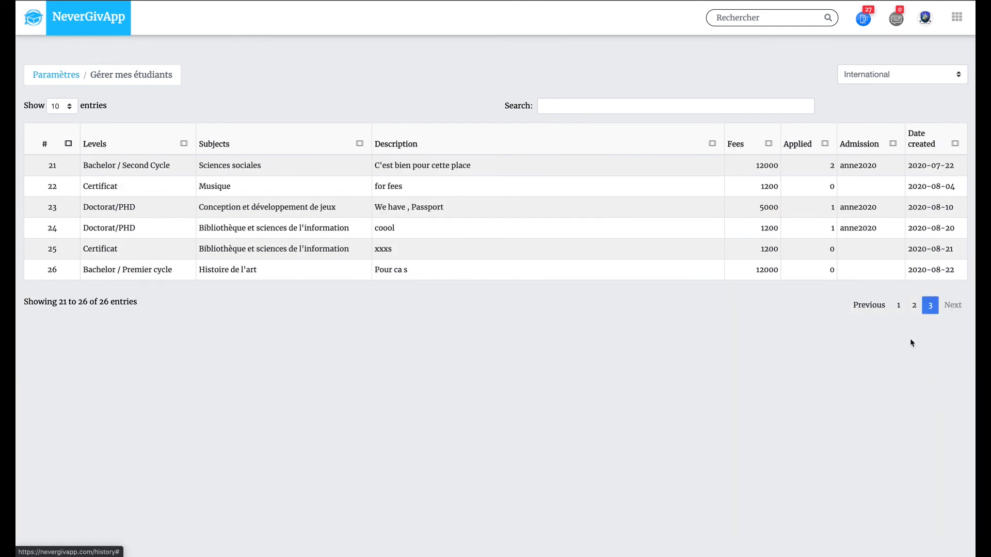
click(913, 305)
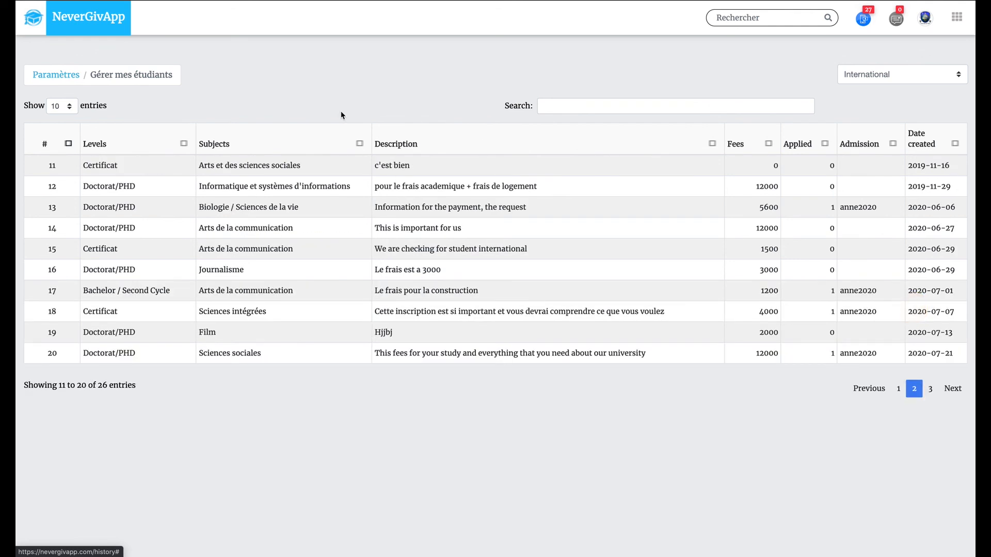